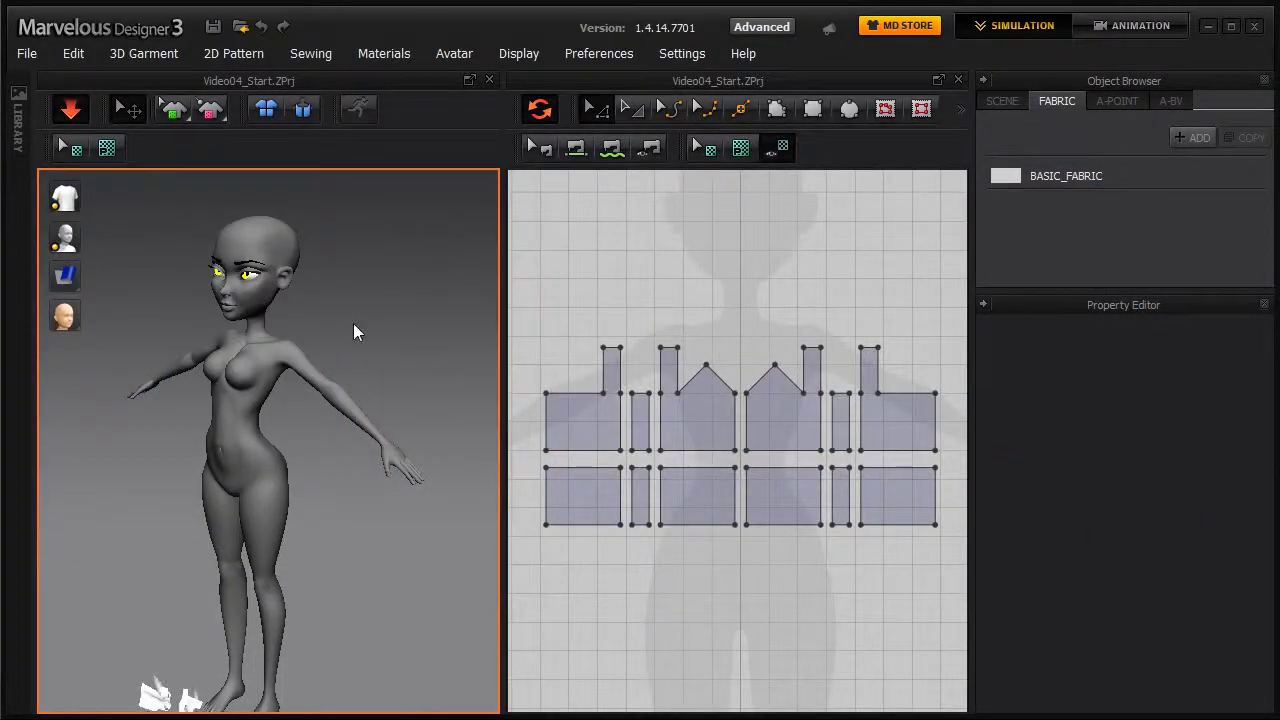
# Step: Turn off the simulation and reset the 3D arrangement of the fallen pattern pieces
pyautogui.moveTo(354, 329); pyautogui.dragTo(360, 279, button='right')
pyautogui.moveTo(359, 271); pyautogui.dragTo(357, 180, button='middle')
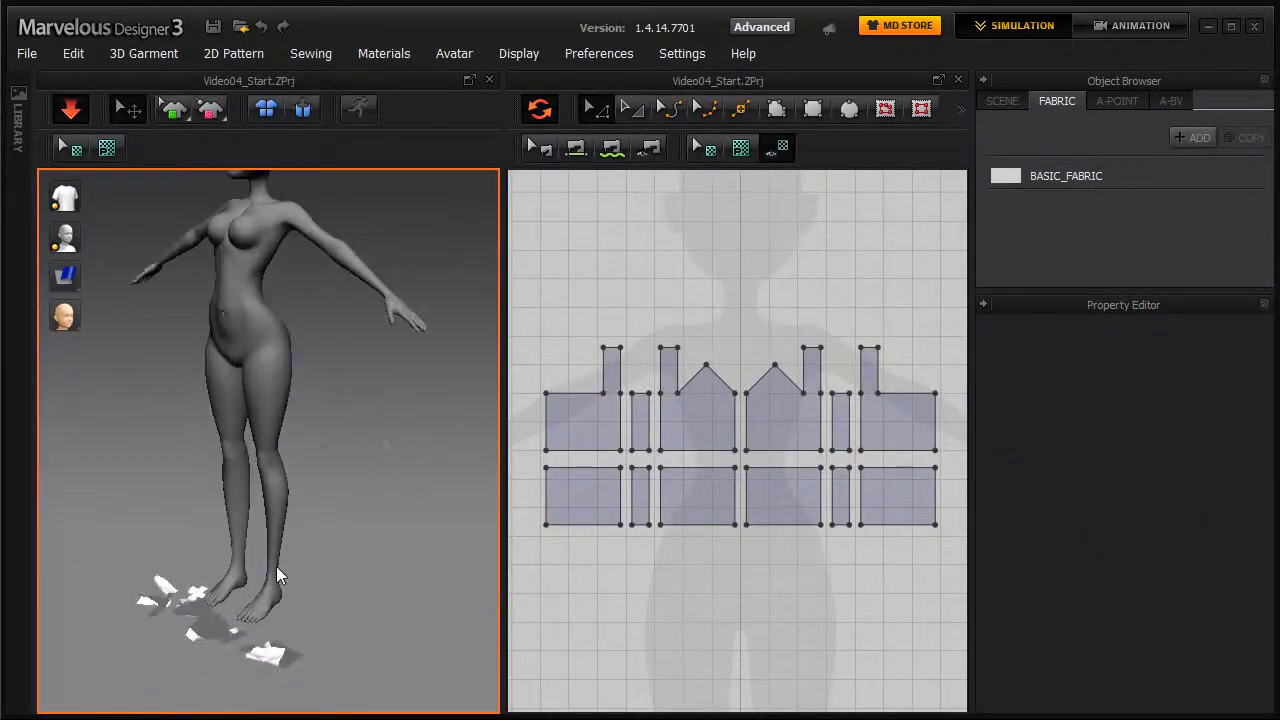
pyautogui.click(82, 113)
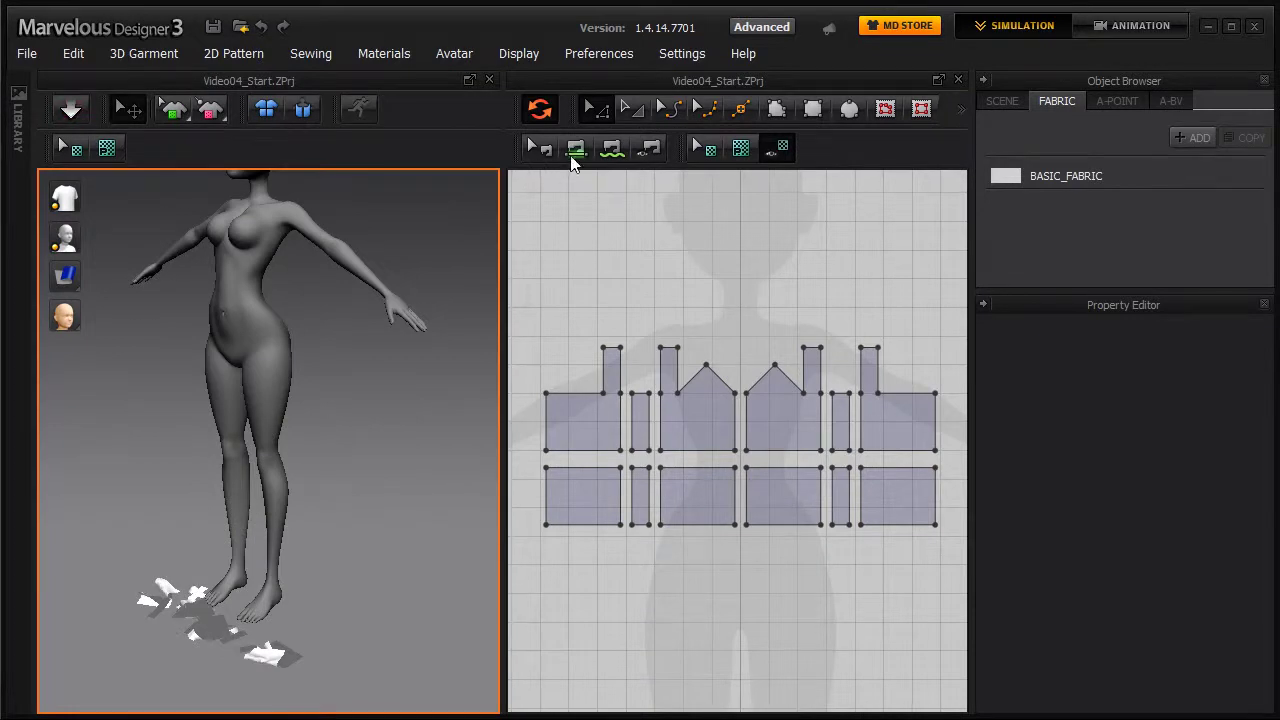
pyautogui.click(303, 110)
pyautogui.moveTo(378, 260); pyautogui.dragTo(366, 368, button='middle')
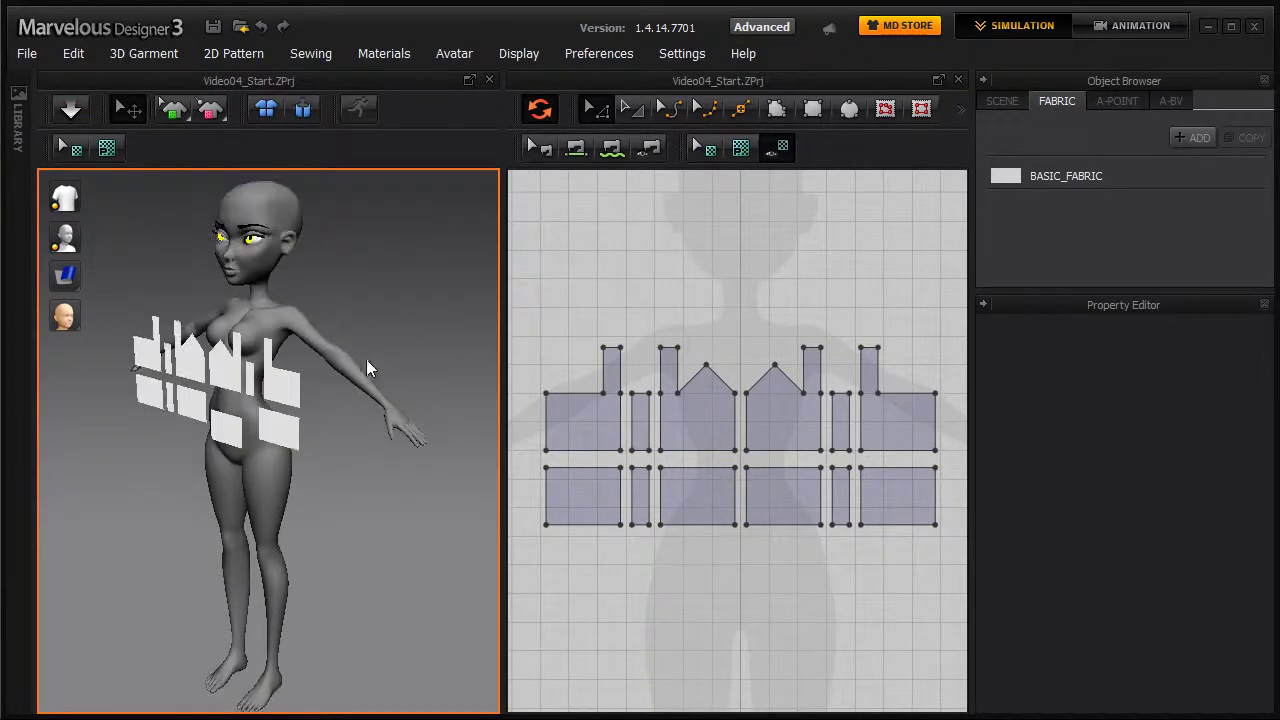
# Step: Raise the lower front panel right of centre so it lines up with the other pieces in the lower row
pyautogui.moveTo(399, 358); pyautogui.dragTo(386, 457, button='right')
pyautogui.scroll(3, 410, 476)
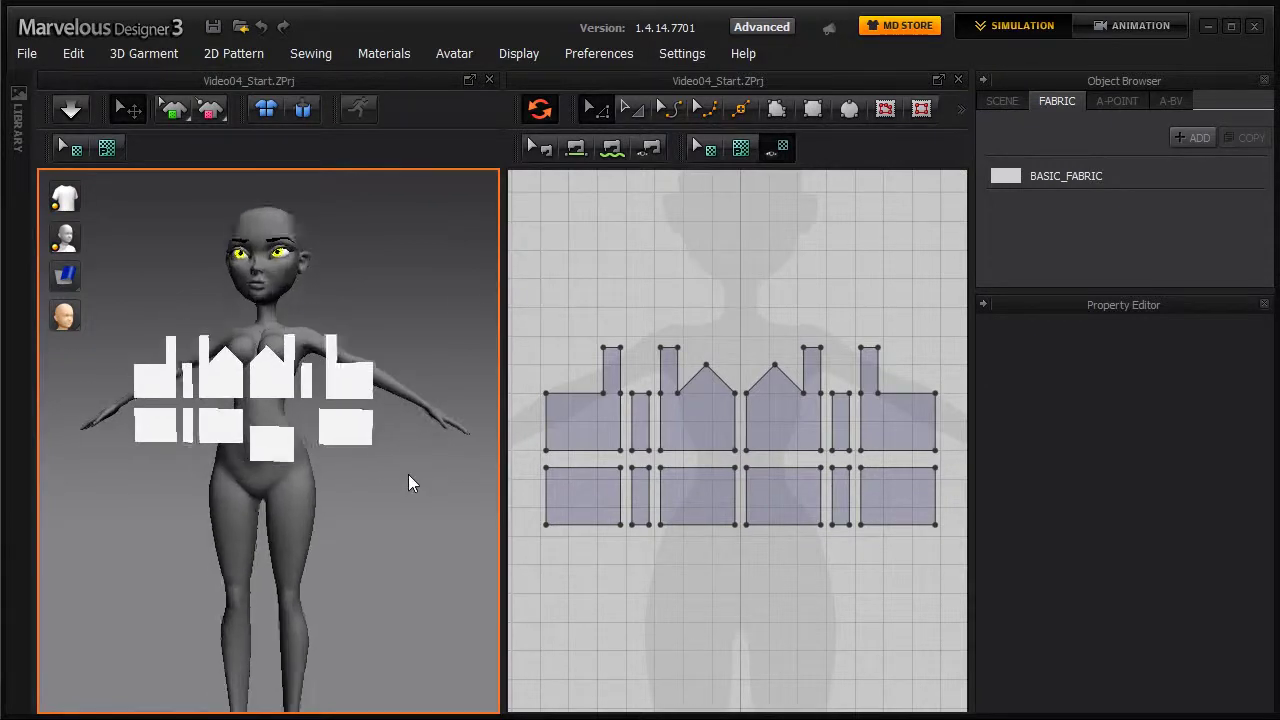
pyautogui.moveTo(764, 593); pyautogui.dragTo(765, 568, button='middle')
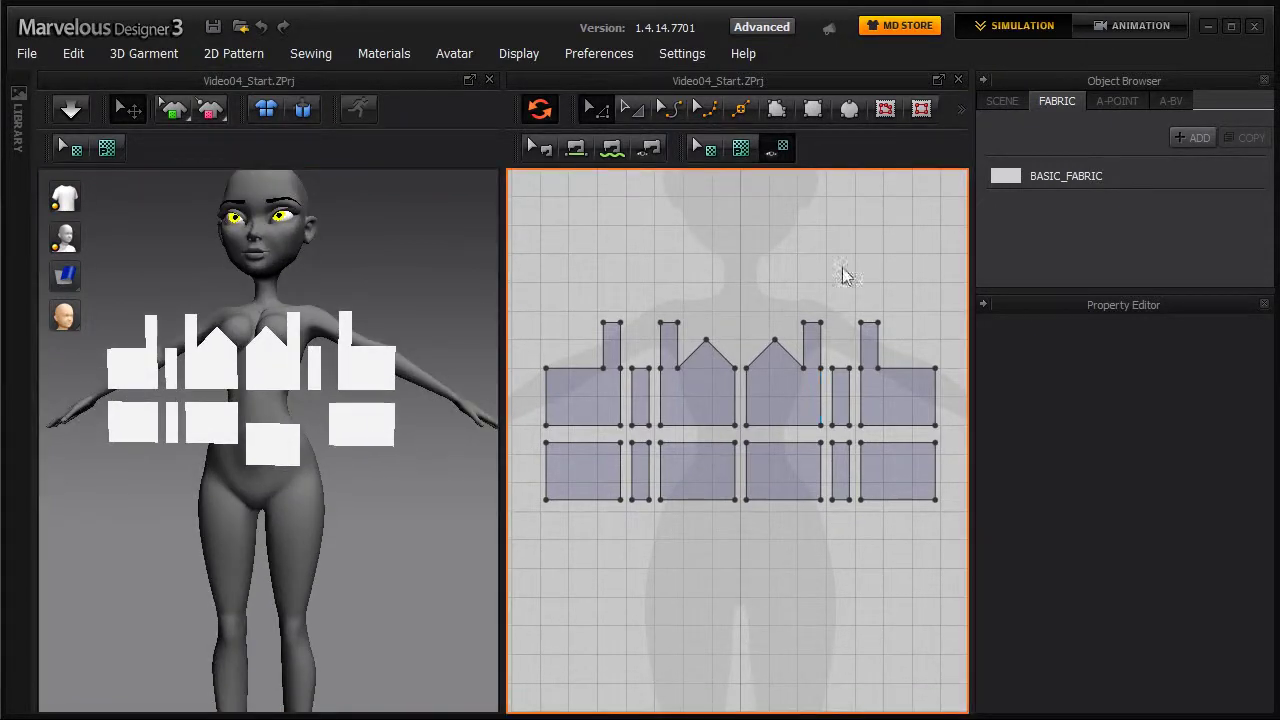
pyautogui.click(798, 458)
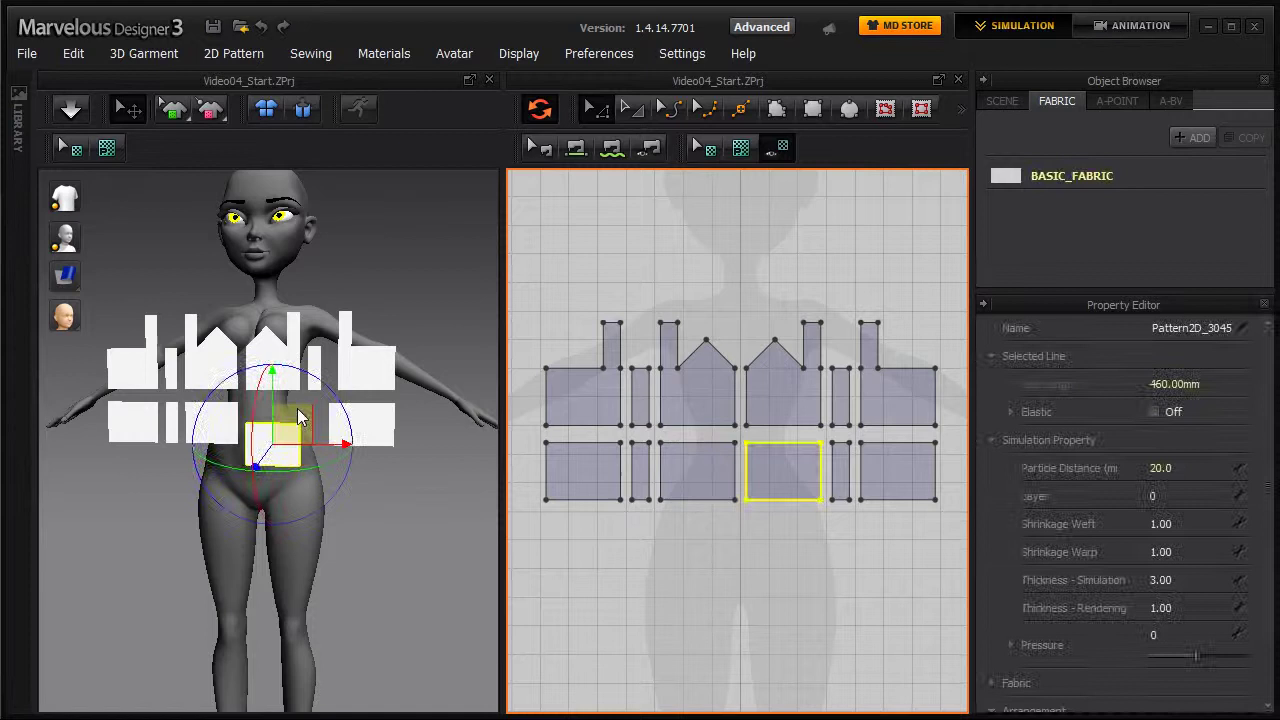
pyautogui.moveTo(274, 404); pyautogui.dragTo(268, 385)
pyautogui.click(380, 250)
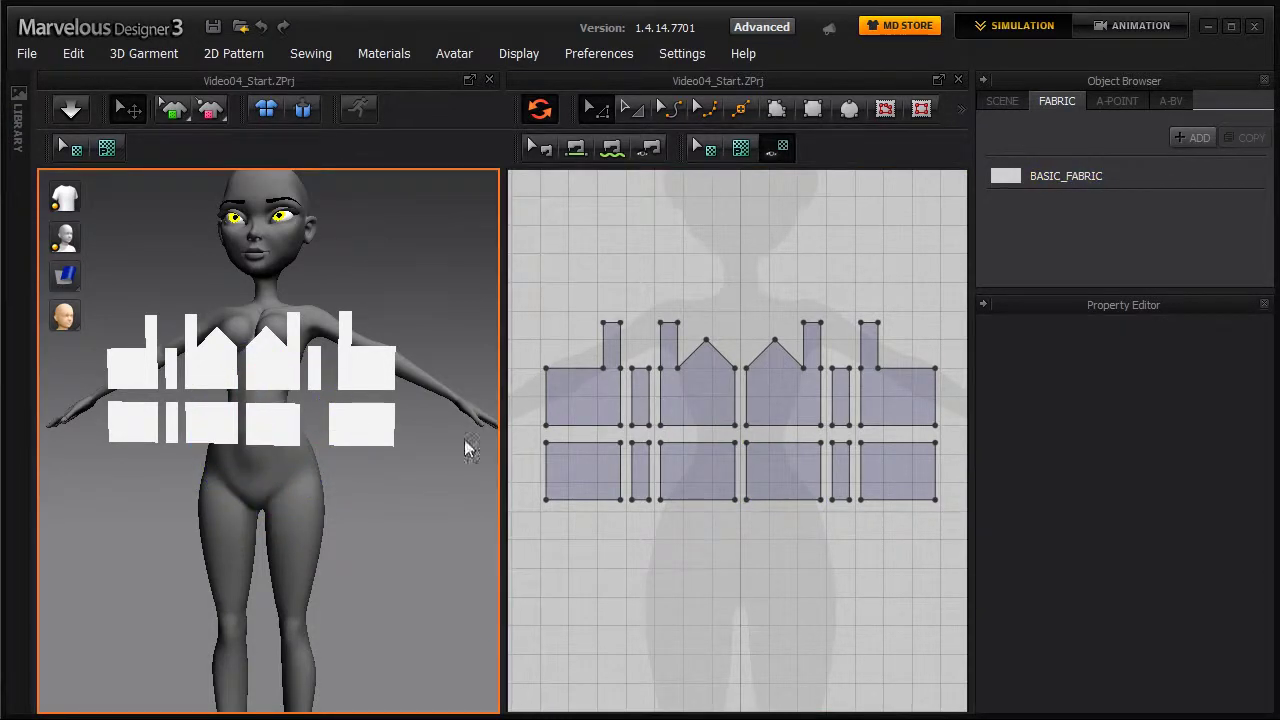
# Step: Shift the narrow lower strip of the right-hand pattern group horizontally until it sits beneath the matching upper strip
pyautogui.click(841, 468)
pyautogui.moveTo(358, 528); pyautogui.dragTo(392, 510, button='right')
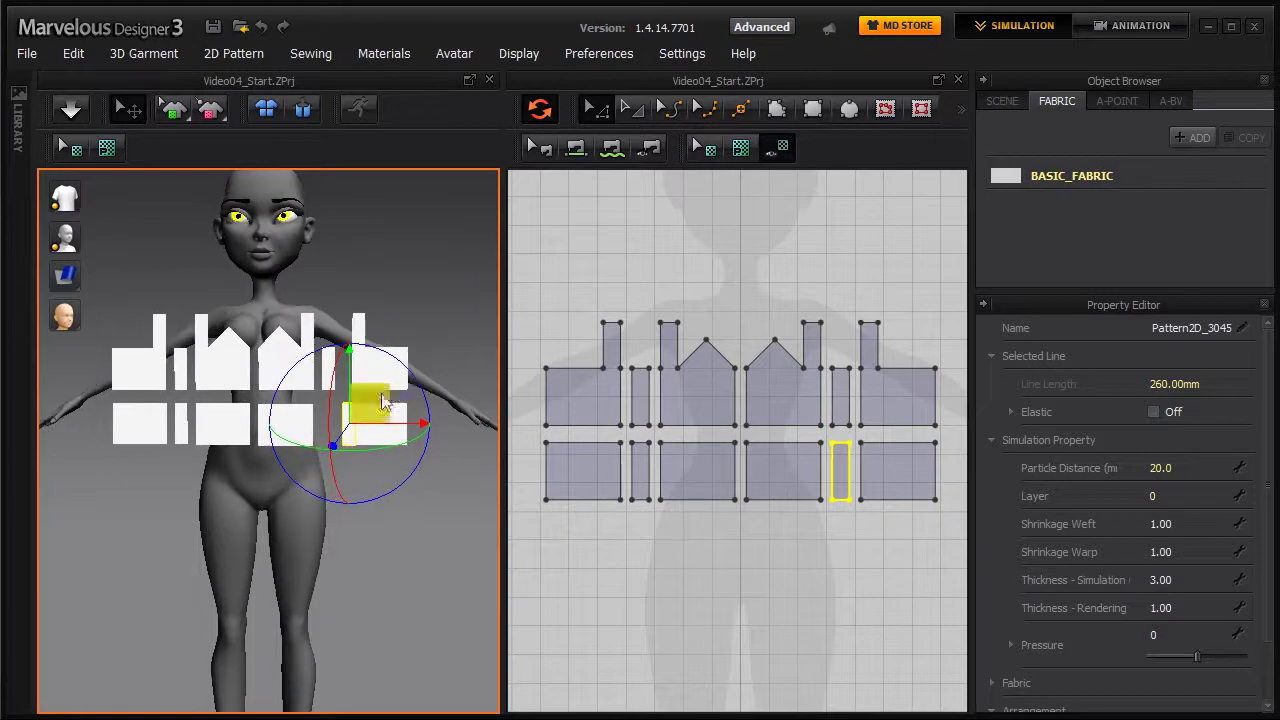
pyautogui.moveTo(412, 430); pyautogui.dragTo(392, 431)
pyautogui.click(417, 480)
pyautogui.scroll(2, 377, 463)
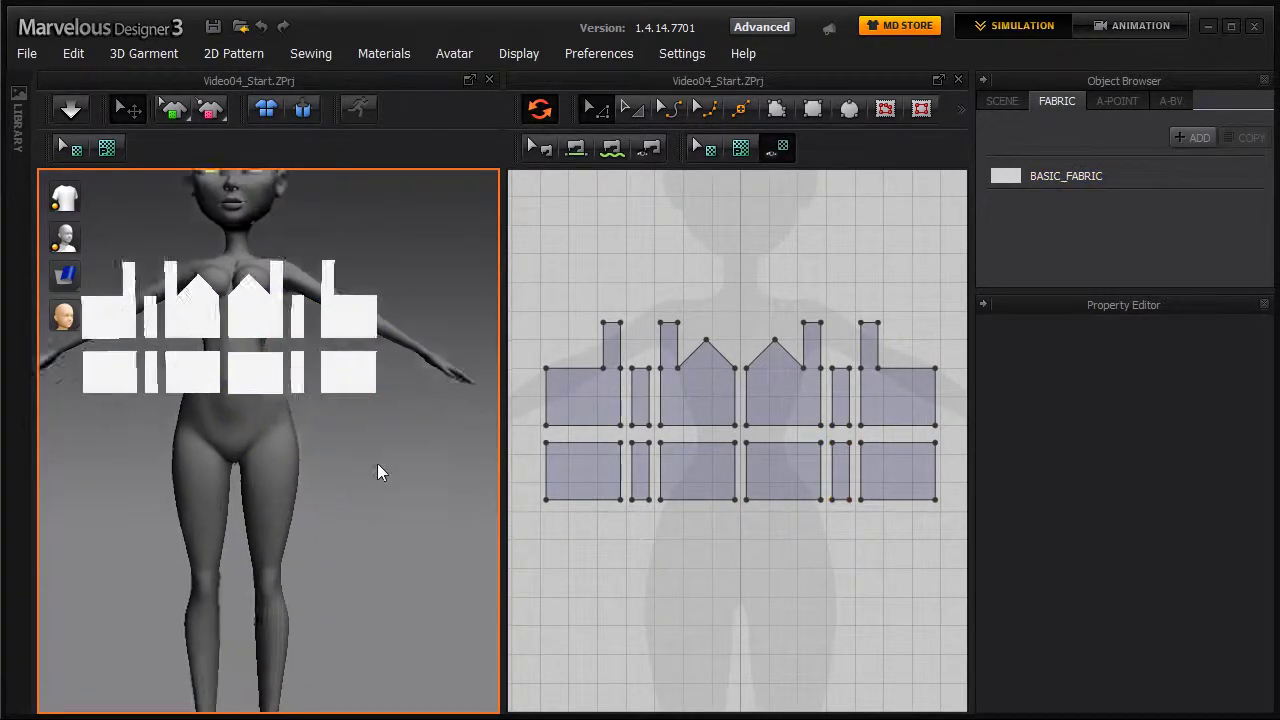
pyautogui.scroll(-4, 381, 473)
pyautogui.moveTo(417, 548); pyautogui.dragTo(314, 583, button='right')
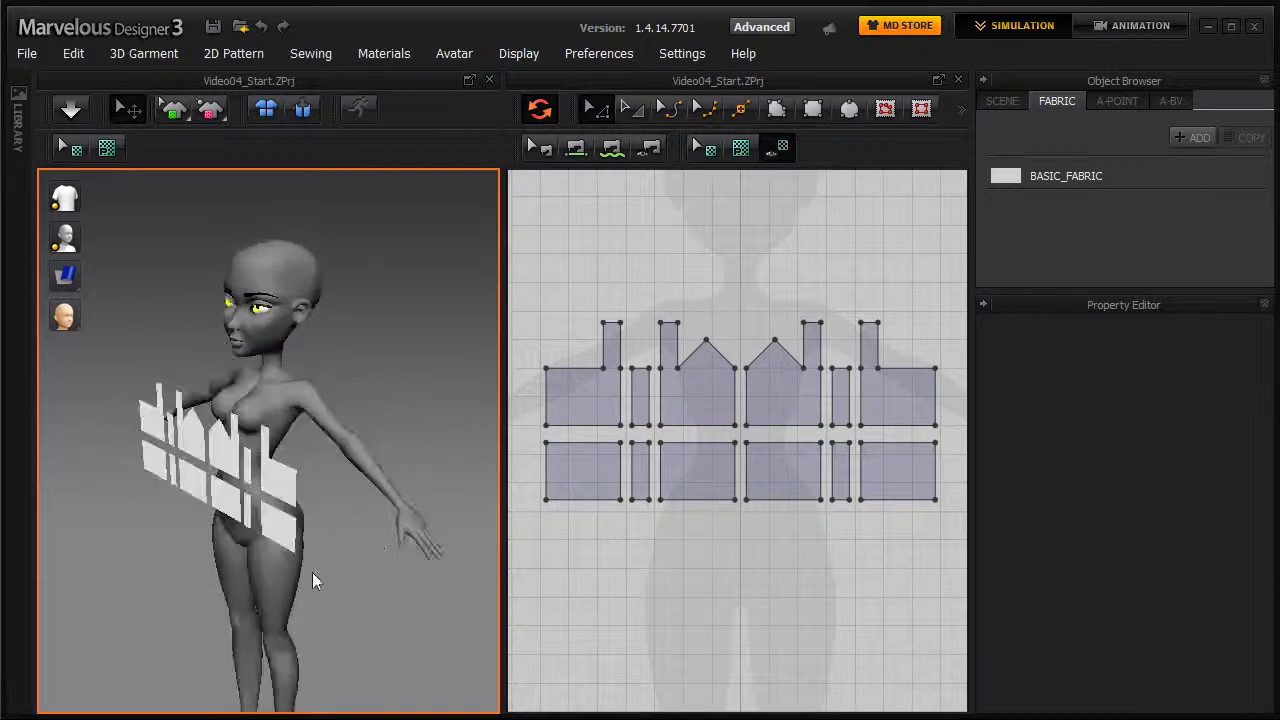
pyautogui.click(589, 400)
pyautogui.keyDown('shift'); pyautogui.click(578, 472); pyautogui.keyUp('shift')
pyautogui.keyDown('shift'); pyautogui.click(901, 468); pyautogui.keyUp('shift')
pyautogui.keyDown('shift'); pyautogui.click(889, 384); pyautogui.keyUp('shift')
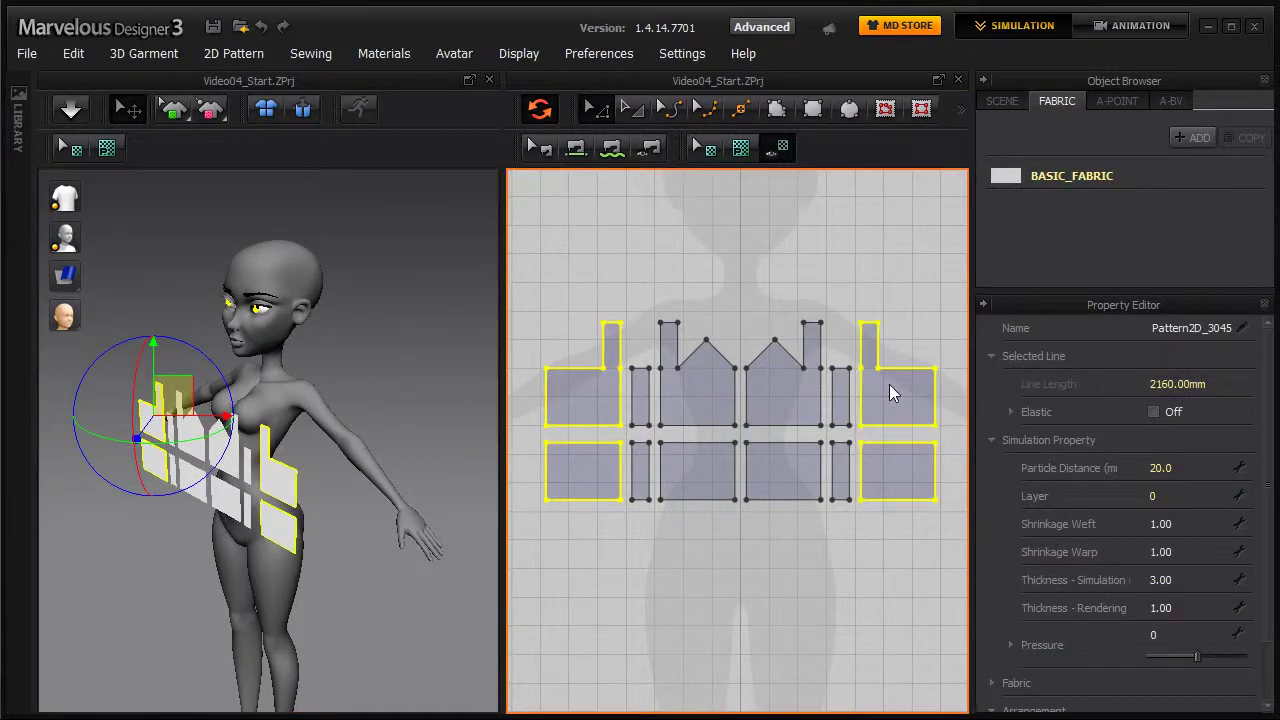
pyautogui.click(571, 277)
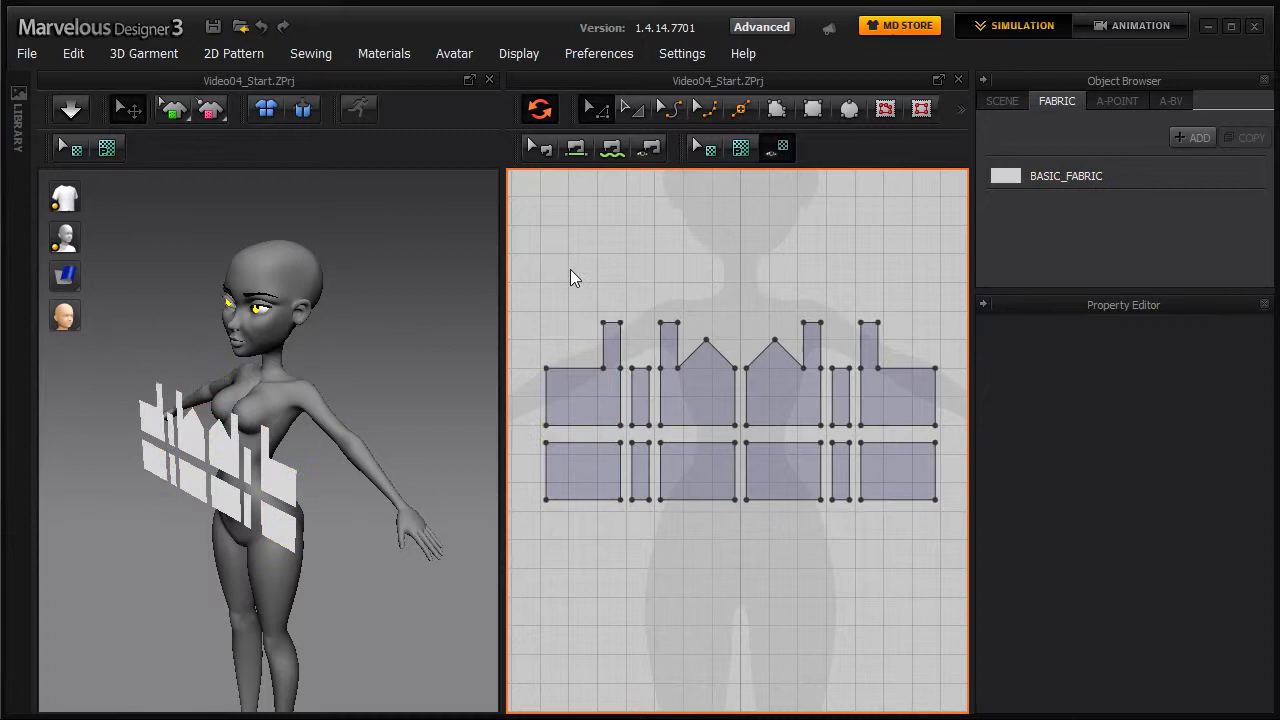
# Step: Switch the gizmo to World Coordinate and move the four outermost pattern pieces behind the avatar
pyautogui.click(588, 401)
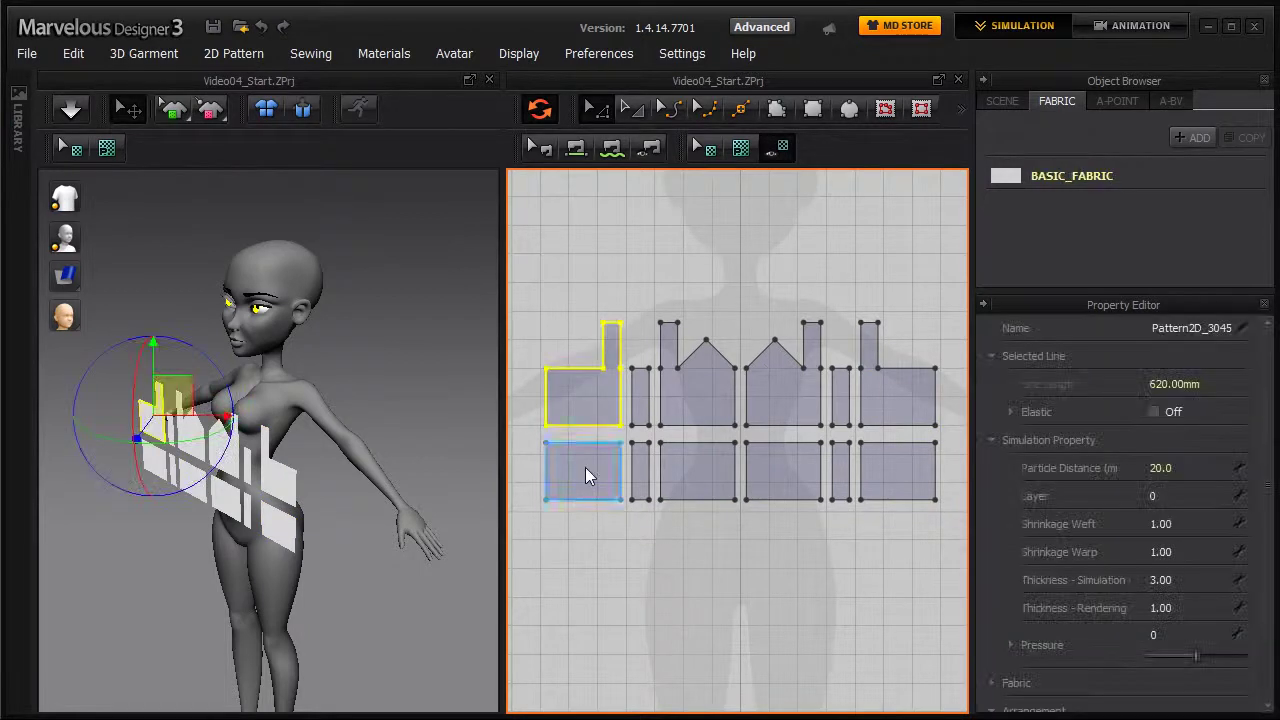
pyautogui.keyDown('shift'); pyautogui.click(585, 467); pyautogui.keyUp('shift')
pyautogui.keyDown('shift'); pyautogui.click(905, 462); pyautogui.keyUp('shift')
pyautogui.keyDown('shift'); pyautogui.click(903, 399); pyautogui.keyUp('shift')
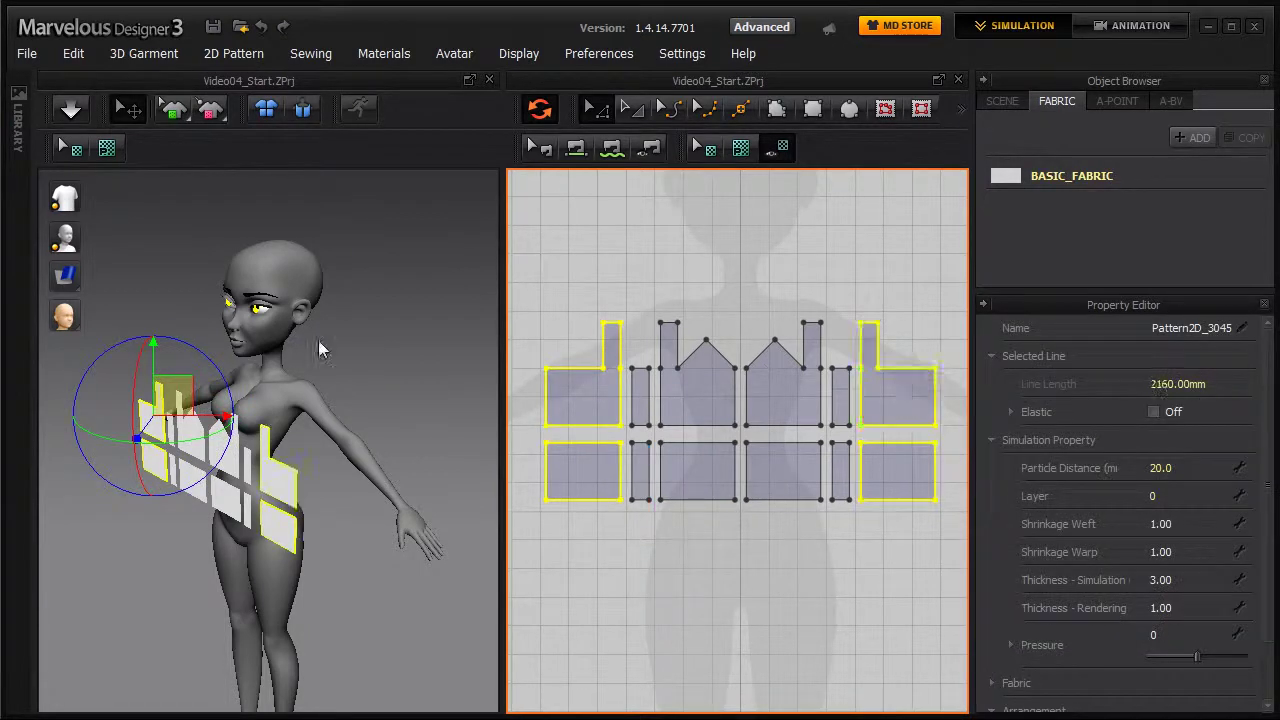
pyautogui.moveTo(381, 349); pyautogui.dragTo(395, 283, button='right')
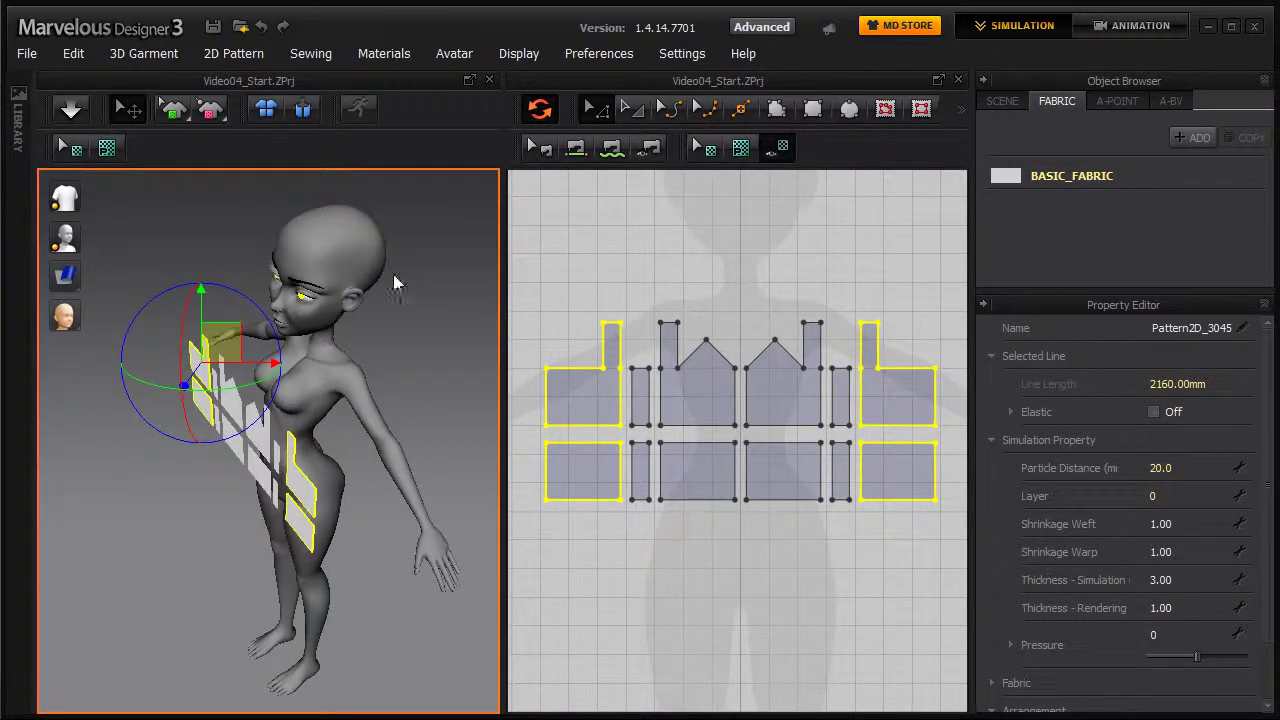
pyautogui.click(603, 56)
pyautogui.moveTo(620, 78)
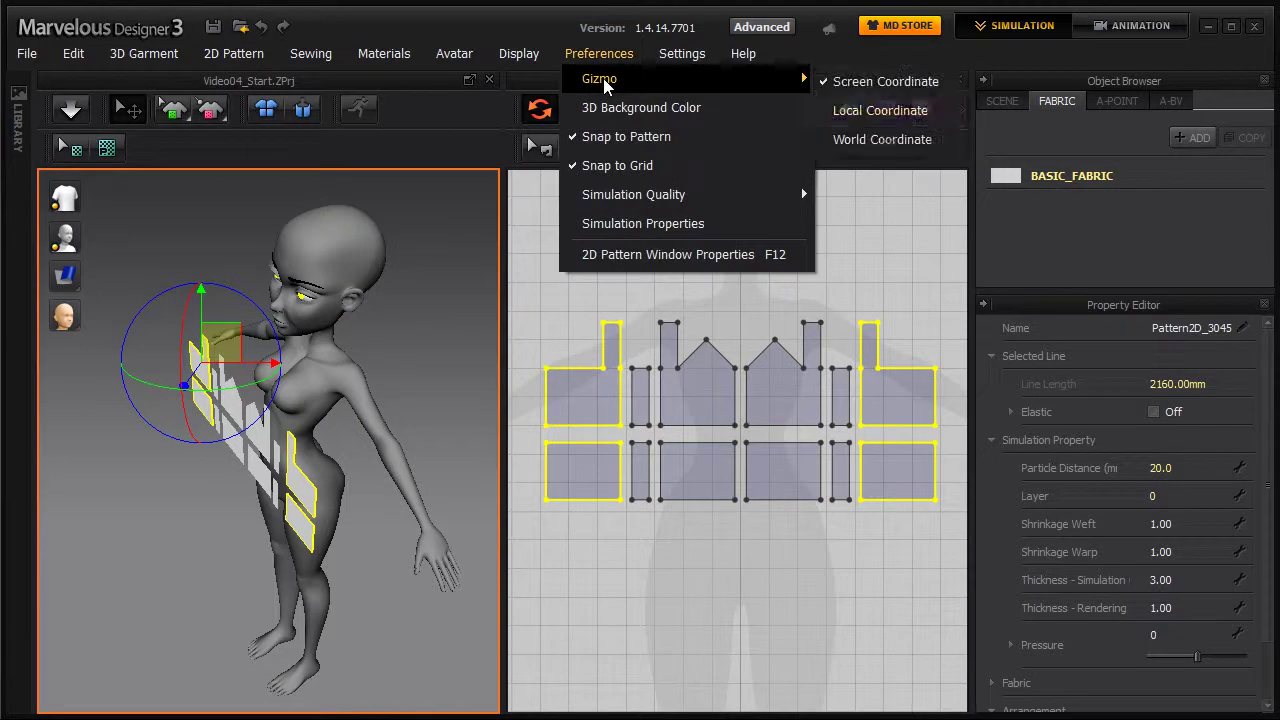
pyautogui.click(884, 141)
pyautogui.moveTo(334, 350); pyautogui.dragTo(160, 461, button='right')
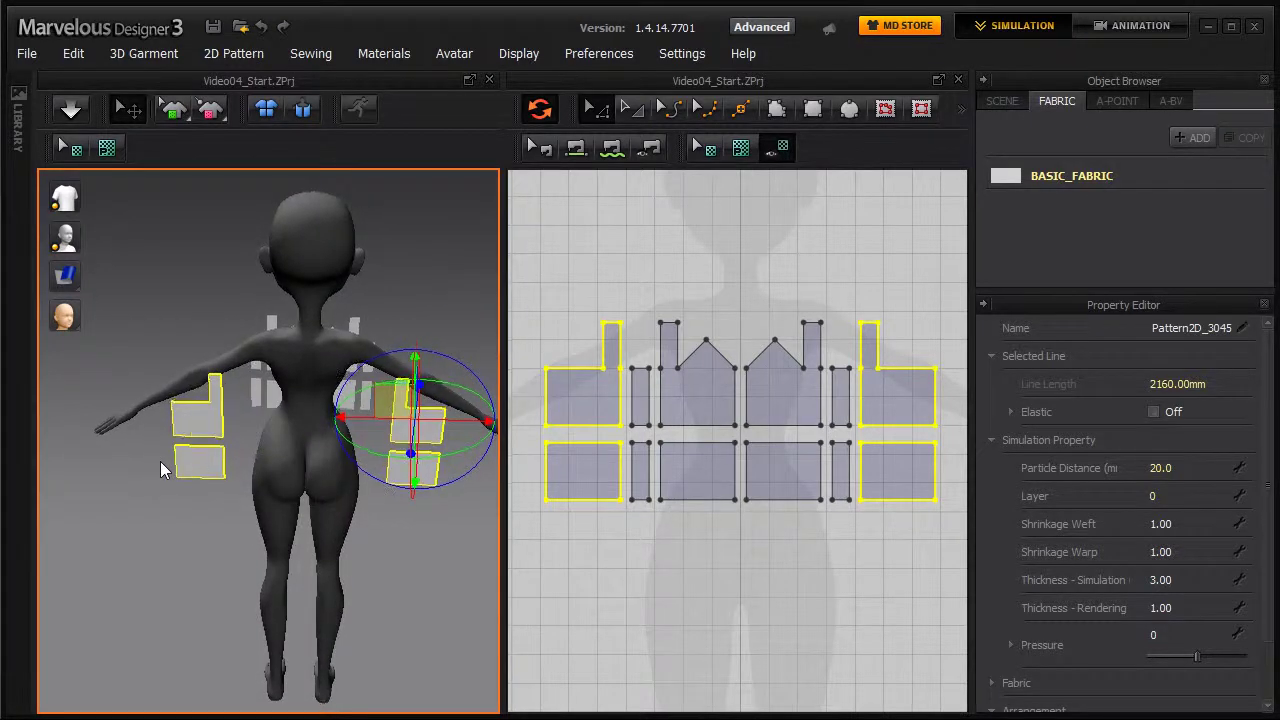
# Step: Move the leftmost and the rightmost pair of pattern pieces horizontally inward, to either side of the avatar's spine
pyautogui.click(620, 594)
pyautogui.click(556, 376)
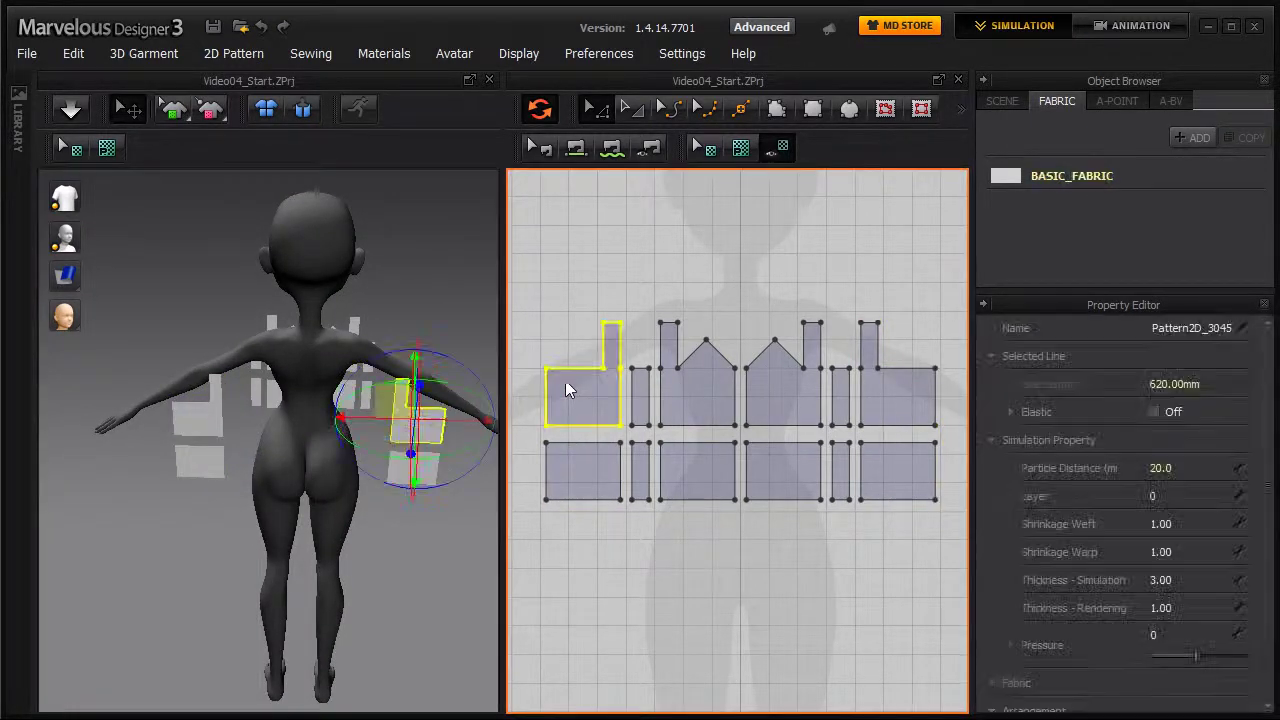
pyautogui.keyDown('shift'); pyautogui.click(591, 473); pyautogui.keyUp('shift')
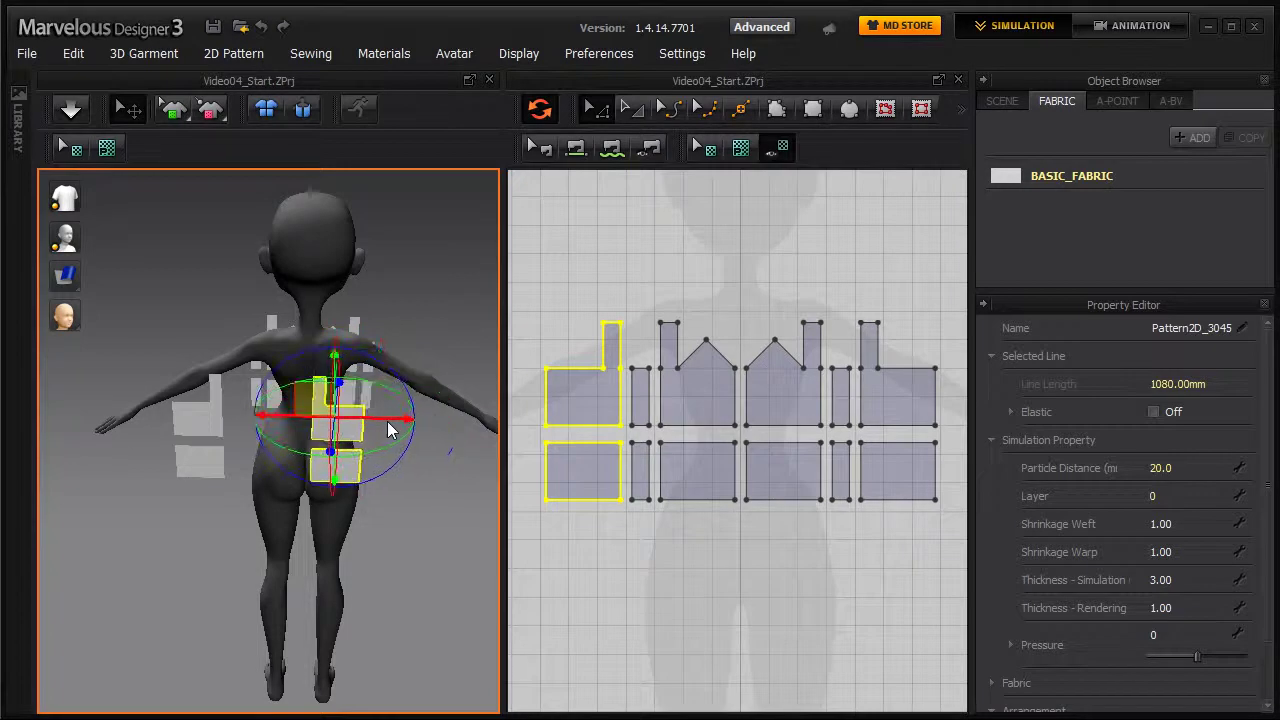
pyautogui.click(896, 386)
pyautogui.keyDown('shift'); pyautogui.click(902, 478); pyautogui.keyUp('shift')
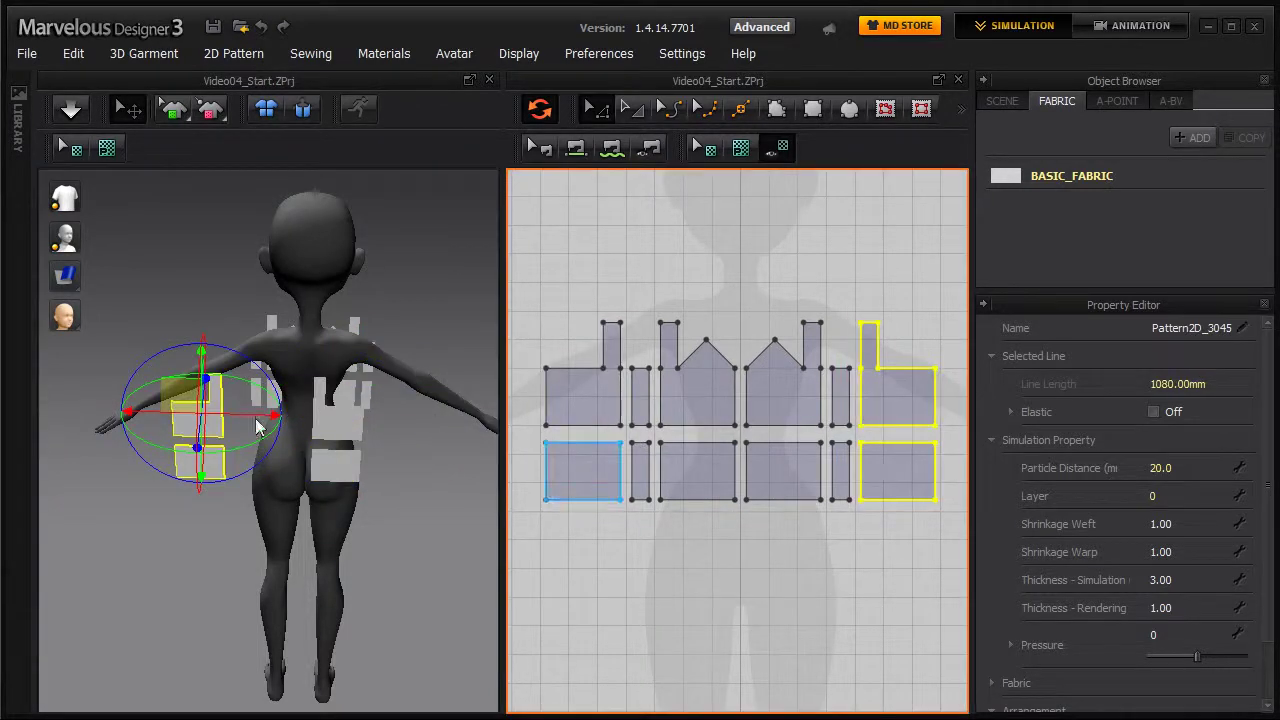
pyautogui.moveTo(250, 427); pyautogui.dragTo(322, 427)
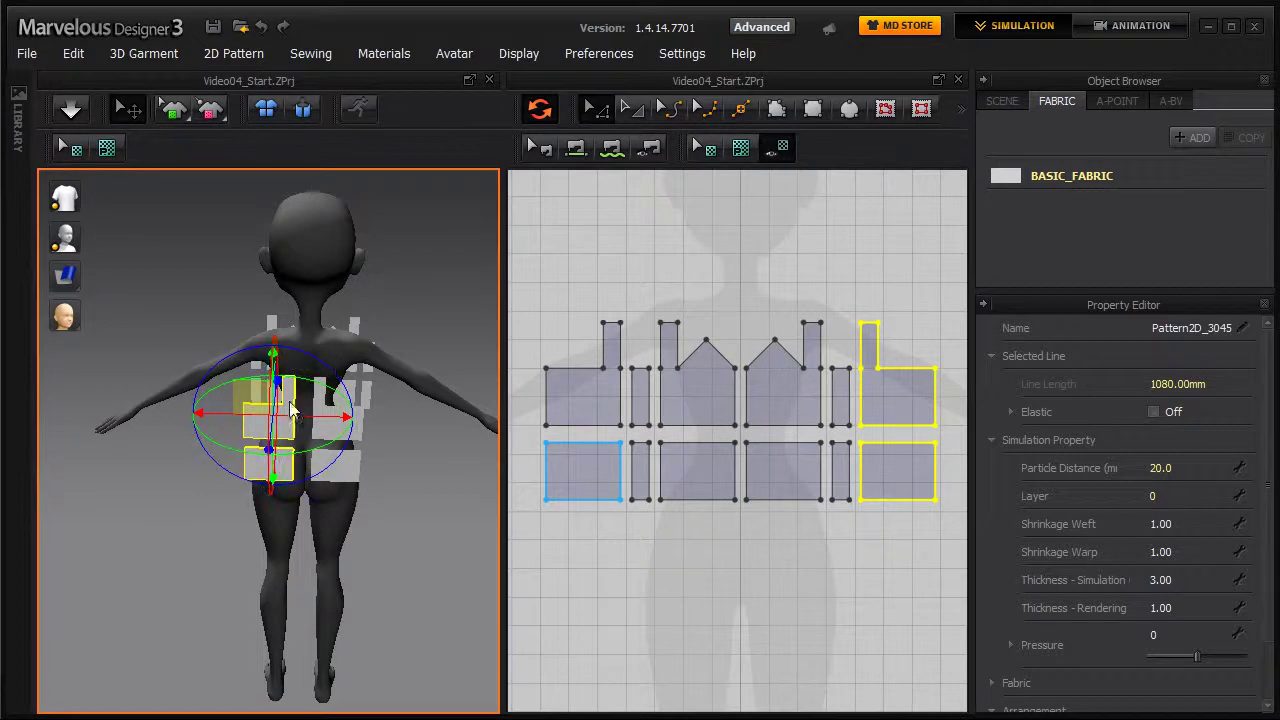
# Step: Flip the rightmost upper and lower pattern pieces horizontally behind the avatar
pyautogui.rightClick(287, 397)
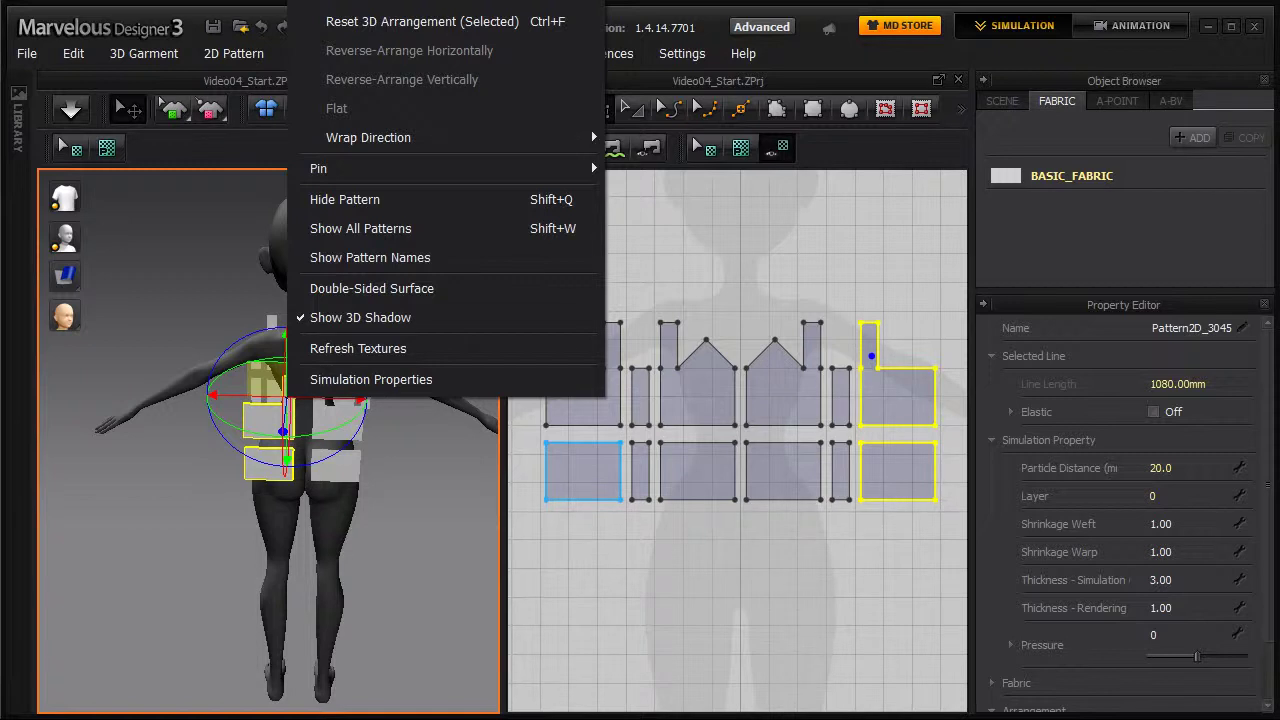
pyautogui.click(394, 530)
pyautogui.moveTo(392, 524); pyautogui.dragTo(403, 567, button='right')
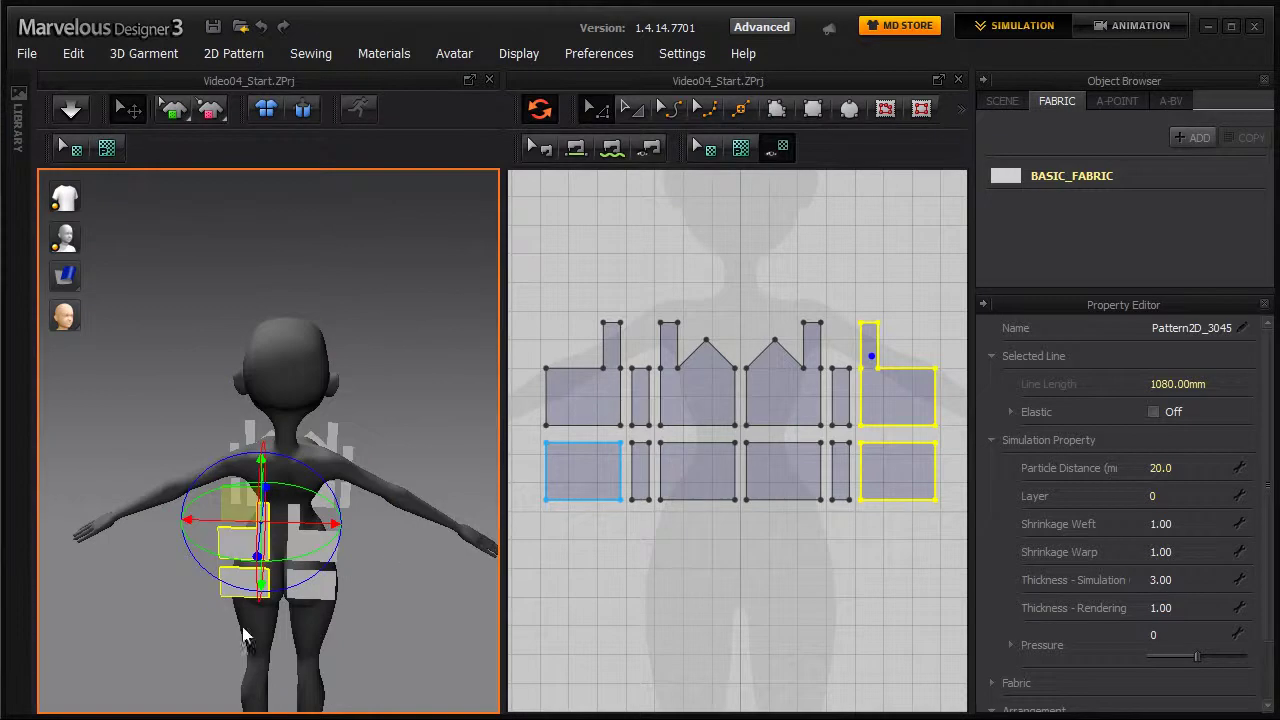
pyautogui.moveTo(233, 603)
pyautogui.mouseDown(button='right')
pyautogui.moveTo(333, 644)
pyautogui.moveTo(230, 620)
pyautogui.mouseUp(button='right')
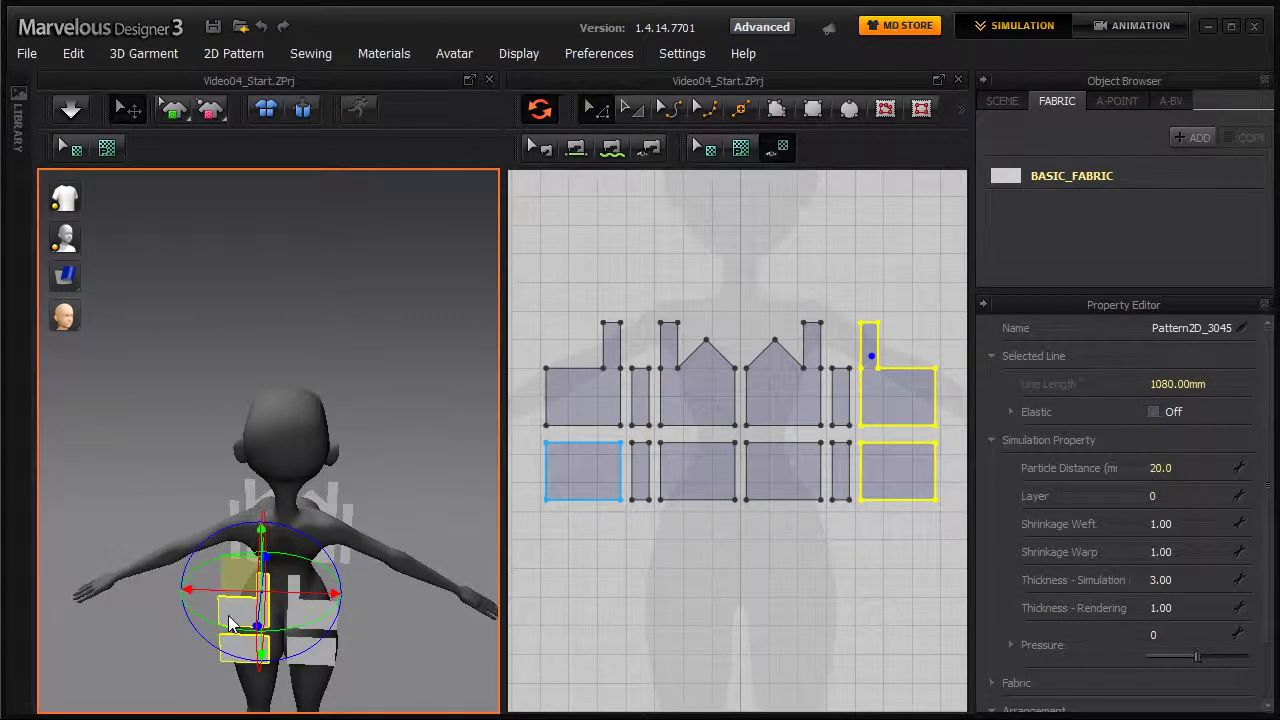
pyautogui.rightClick(228, 622)
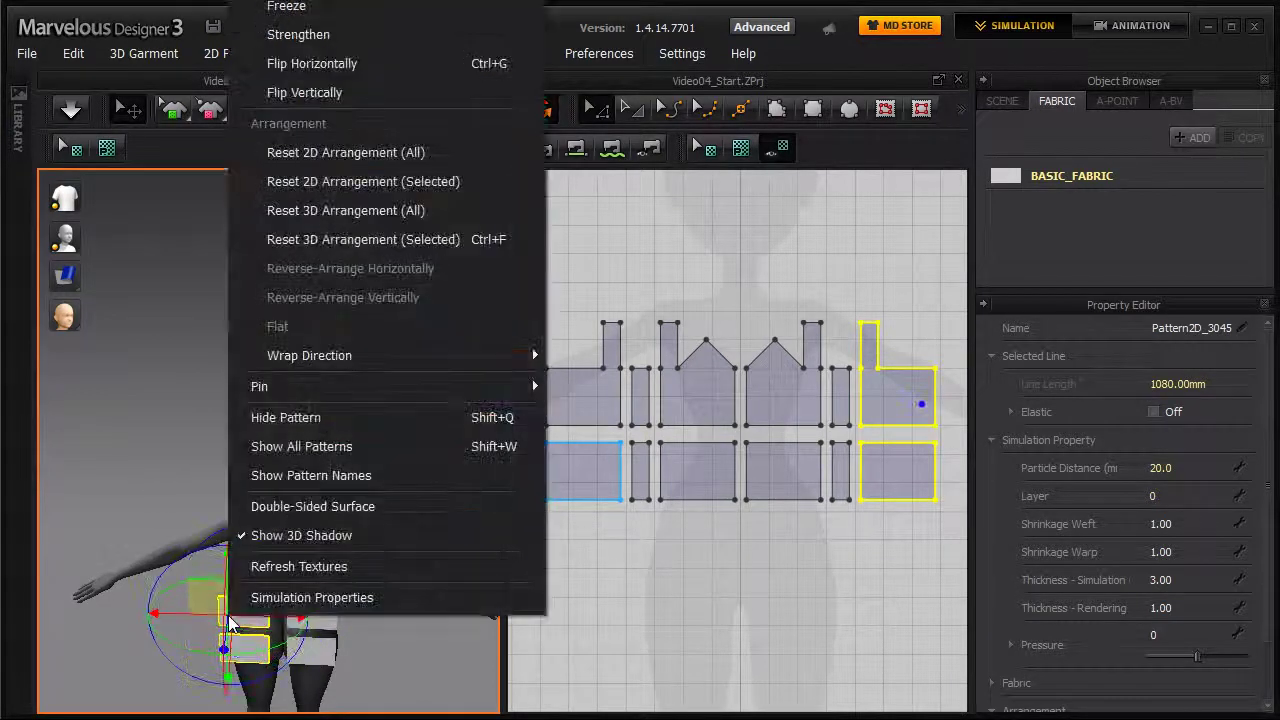
pyautogui.click(328, 62)
pyautogui.moveTo(413, 455); pyautogui.dragTo(403, 383, button='middle')
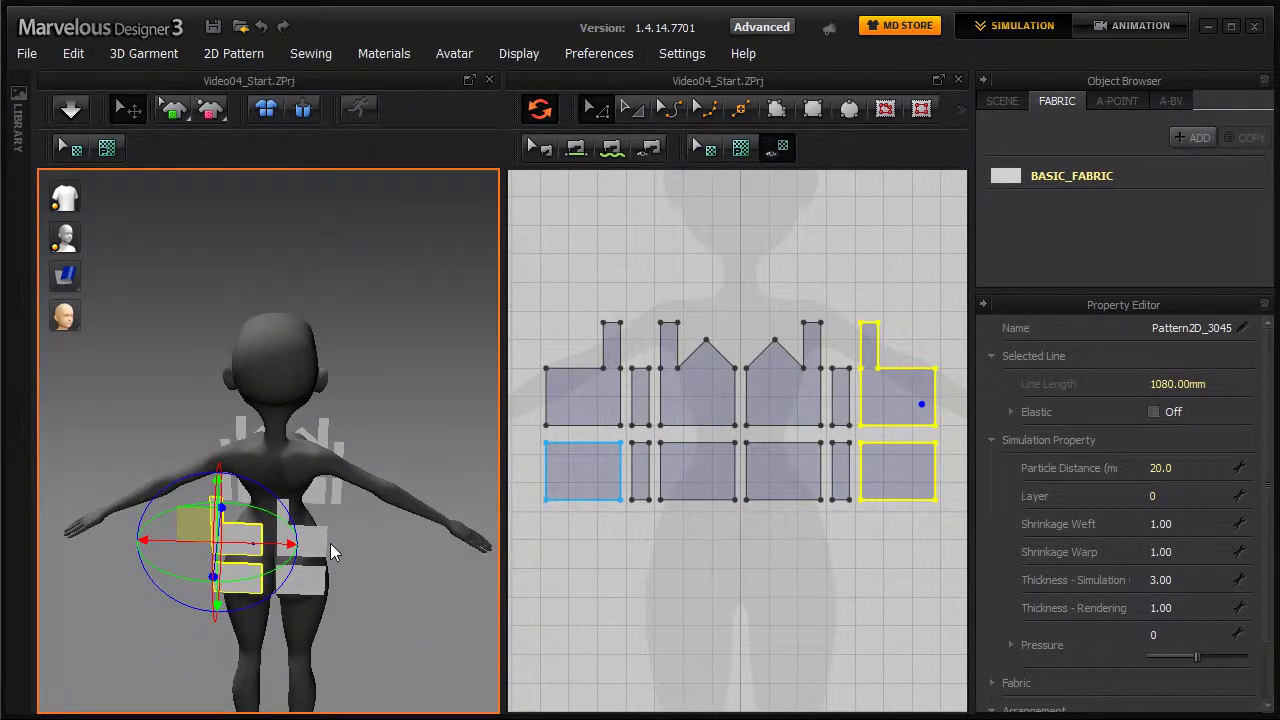
# Step: Flip the leftmost upper and lower pattern pieces horizontally behind the avatar
pyautogui.click(575, 397)
pyautogui.keyDown('shift'); pyautogui.click(577, 464); pyautogui.keyUp('shift')
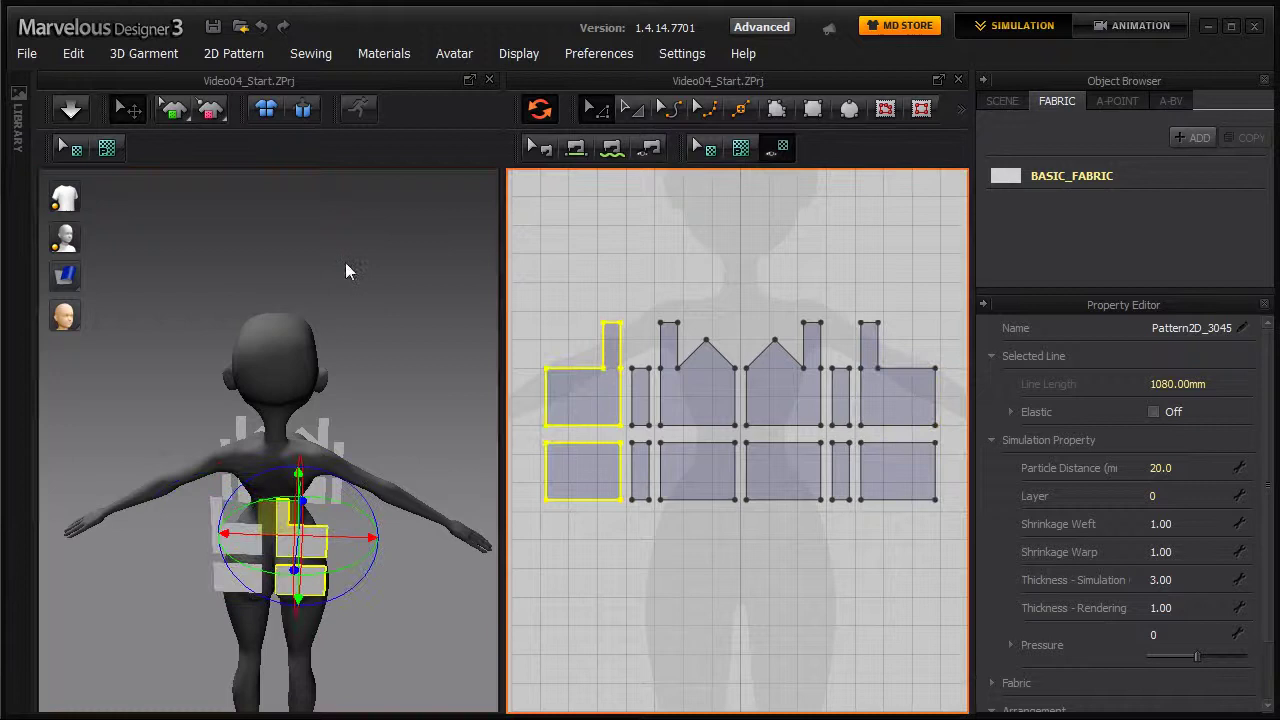
pyautogui.rightClick(309, 580)
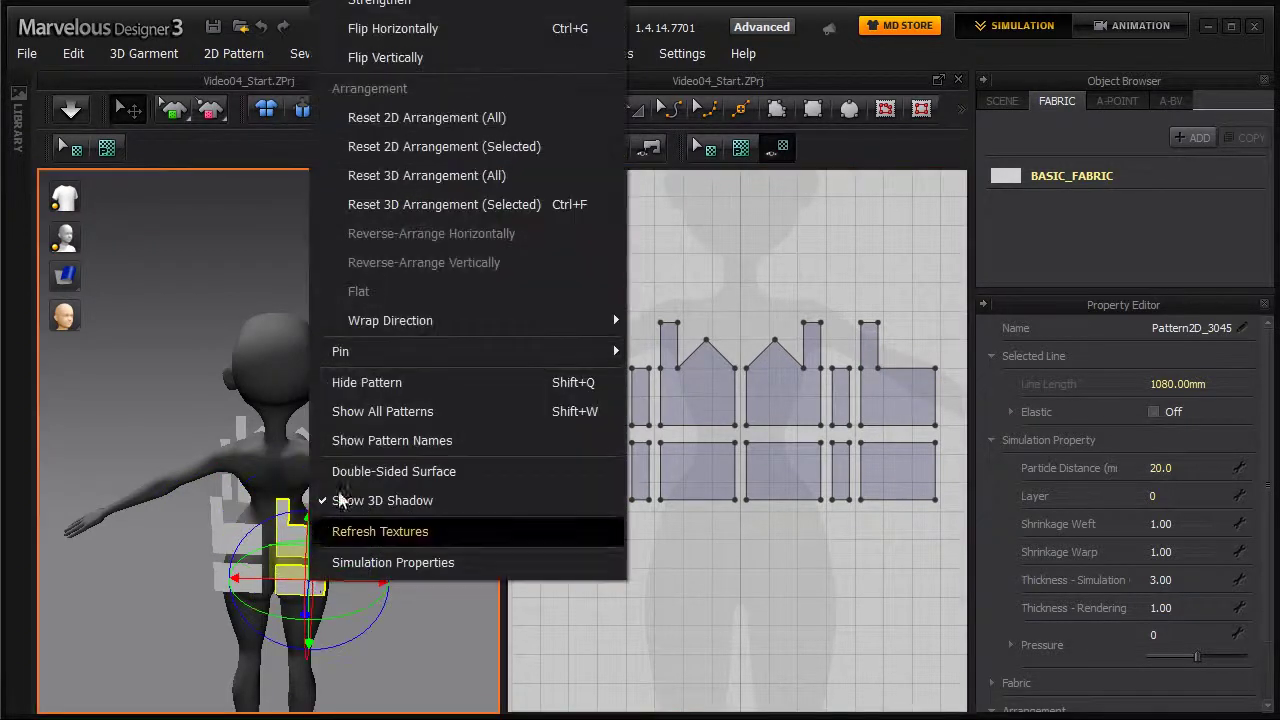
pyautogui.click(405, 28)
pyautogui.click(211, 461)
# Step: Raise the four back pieces together toward the avatar's shoulders, keeping them behind the body
pyautogui.moveTo(211, 461); pyautogui.dragTo(324, 371, button='right')
pyautogui.click(613, 392)
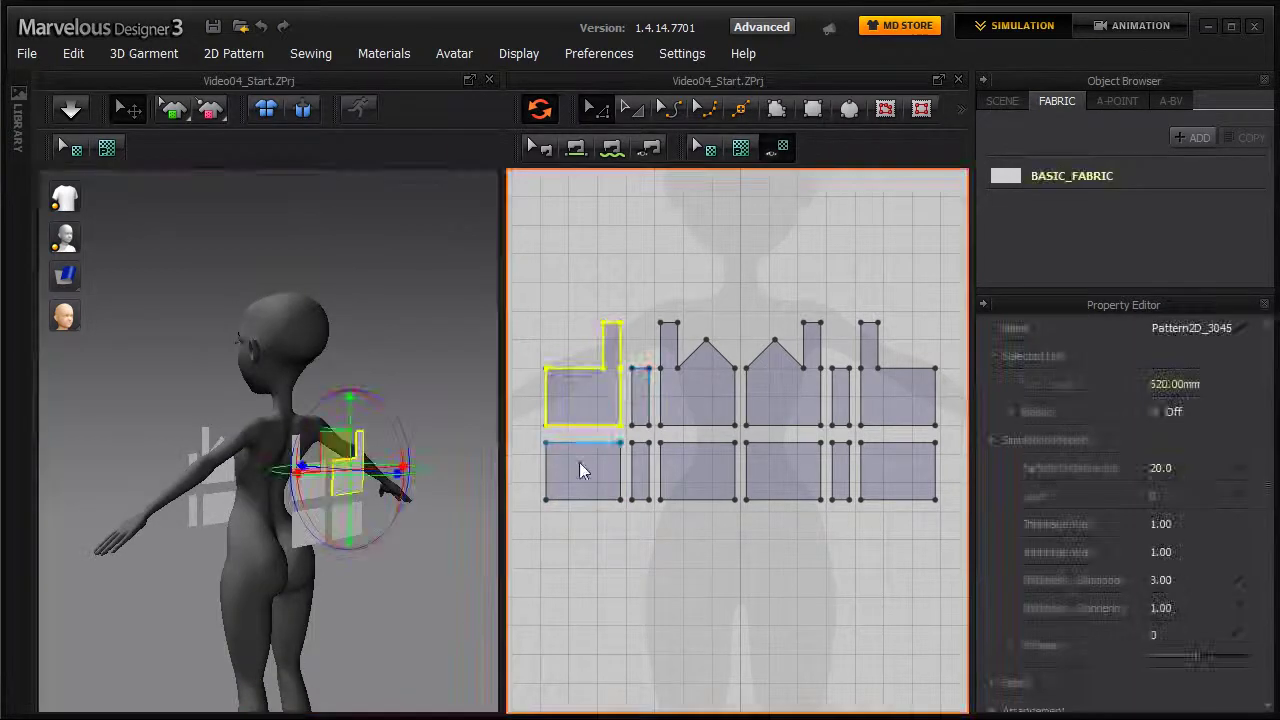
pyautogui.keyDown('shift'); pyautogui.click(580, 465); pyautogui.keyUp('shift')
pyautogui.keyDown('shift'); pyautogui.click(875, 467); pyautogui.keyUp('shift')
pyautogui.keyDown('shift'); pyautogui.click(883, 394); pyautogui.keyUp('shift')
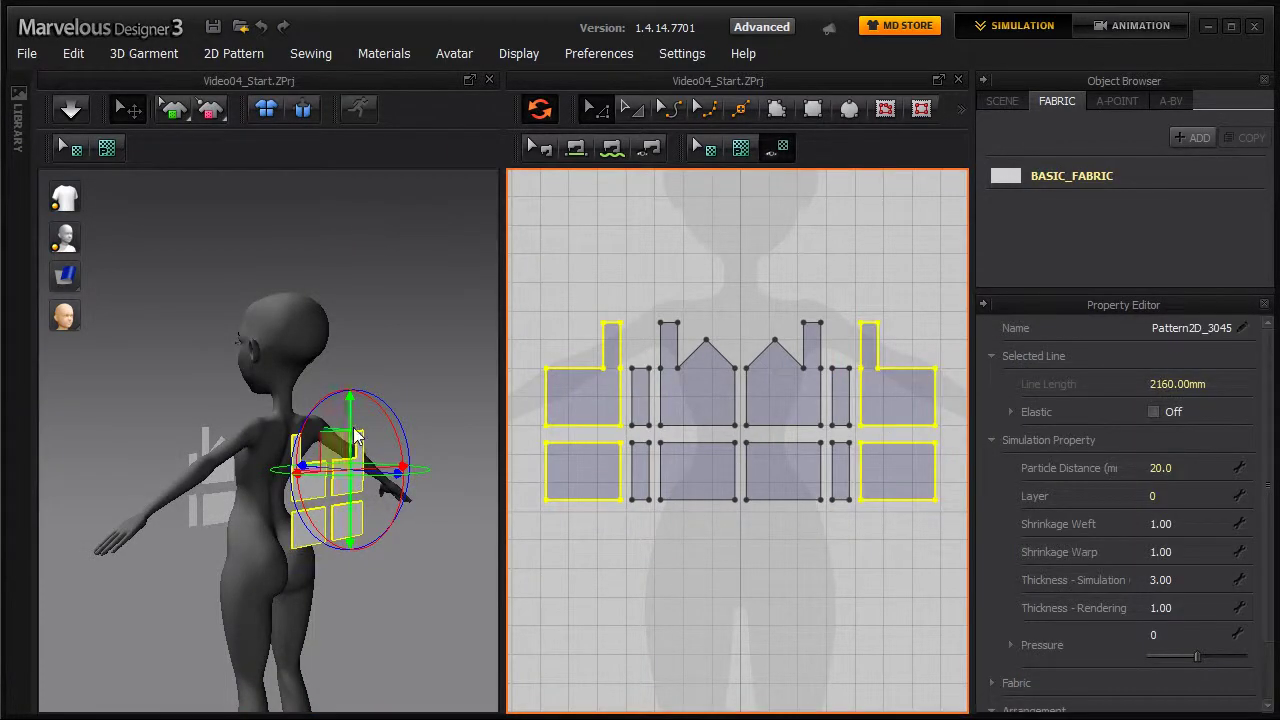
pyautogui.moveTo(352, 433); pyautogui.dragTo(371, 398)
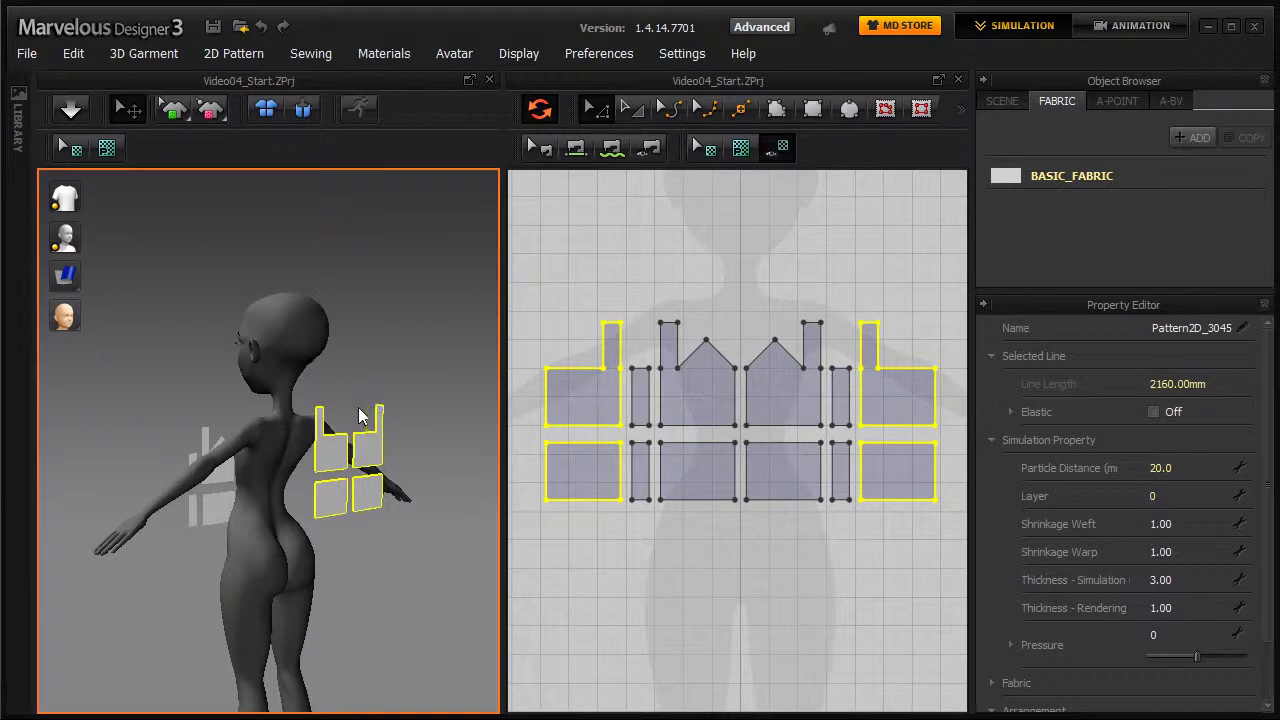
pyautogui.click(323, 420)
# Step: Move the four back pieces together along the depth axis, closer to the avatar's back
pyautogui.moveTo(190, 464); pyautogui.dragTo(264, 469, button='right')
pyautogui.click(573, 405)
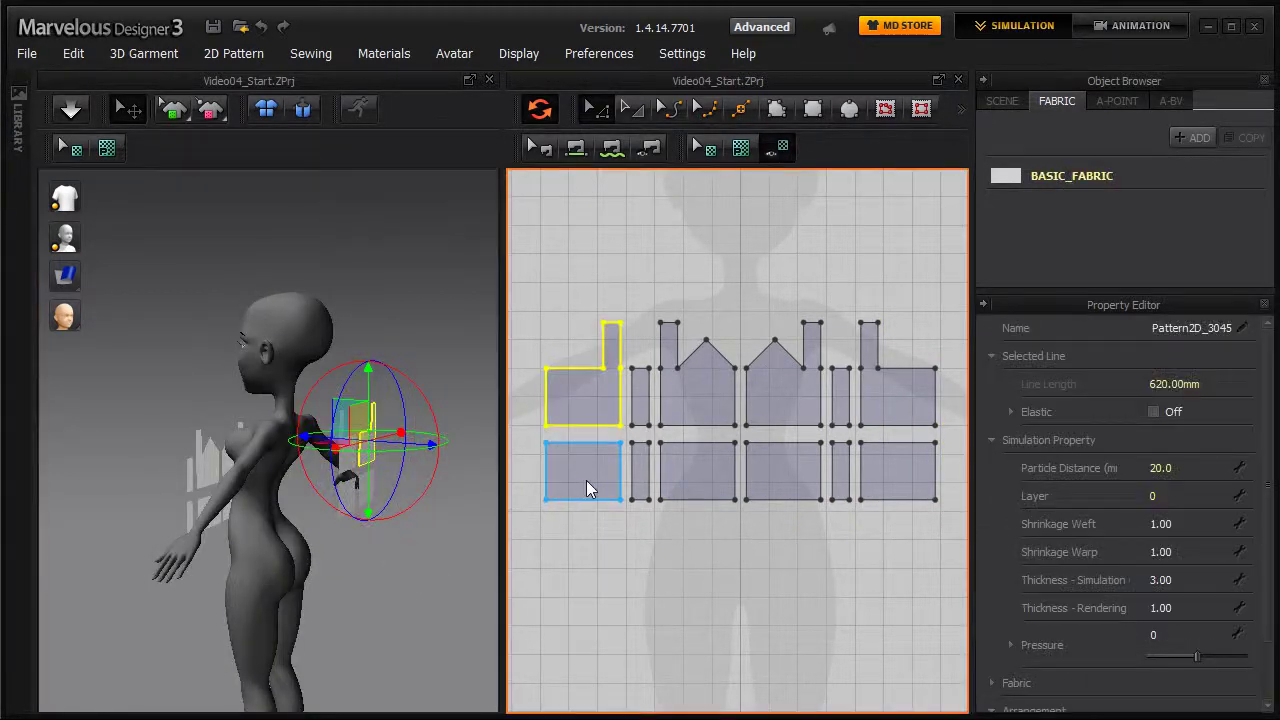
pyautogui.keyDown('shift'); pyautogui.click(583, 480); pyautogui.keyUp('shift')
pyautogui.keyDown('shift'); pyautogui.click(883, 486); pyautogui.keyUp('shift')
pyautogui.keyDown('shift'); pyautogui.click(886, 409); pyautogui.keyUp('shift')
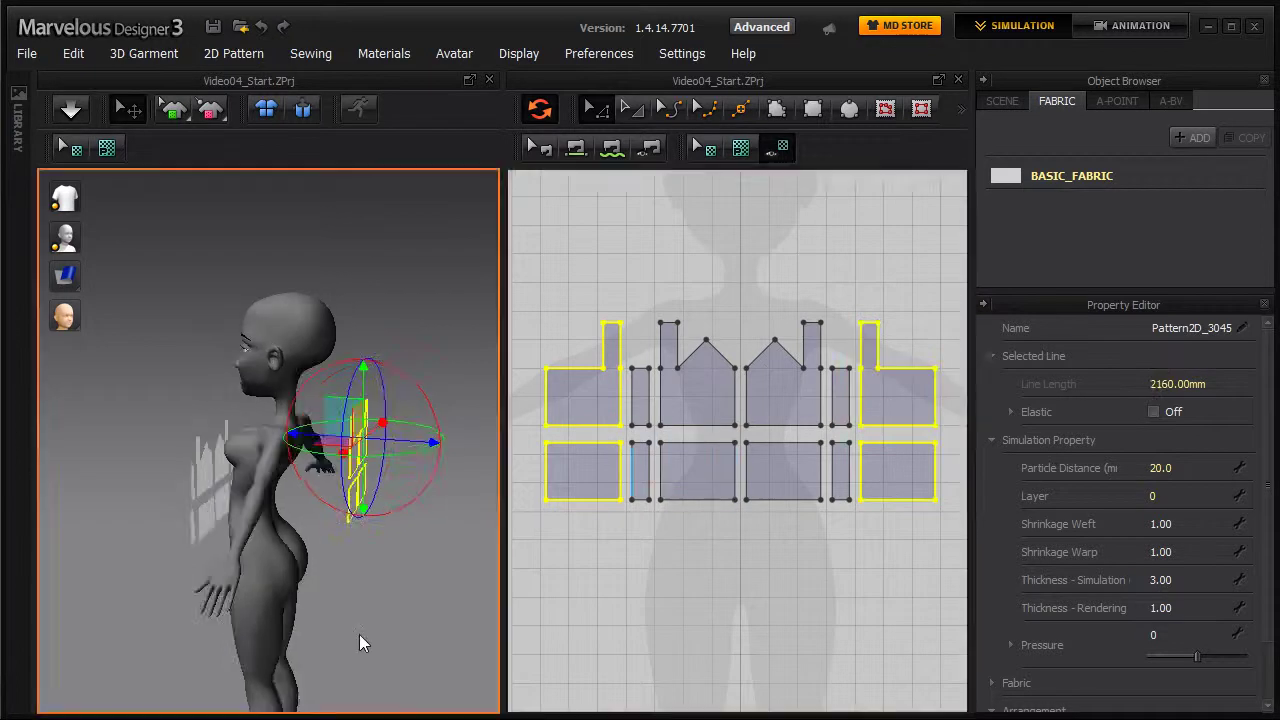
pyautogui.moveTo(359, 634); pyautogui.dragTo(397, 476, button='right')
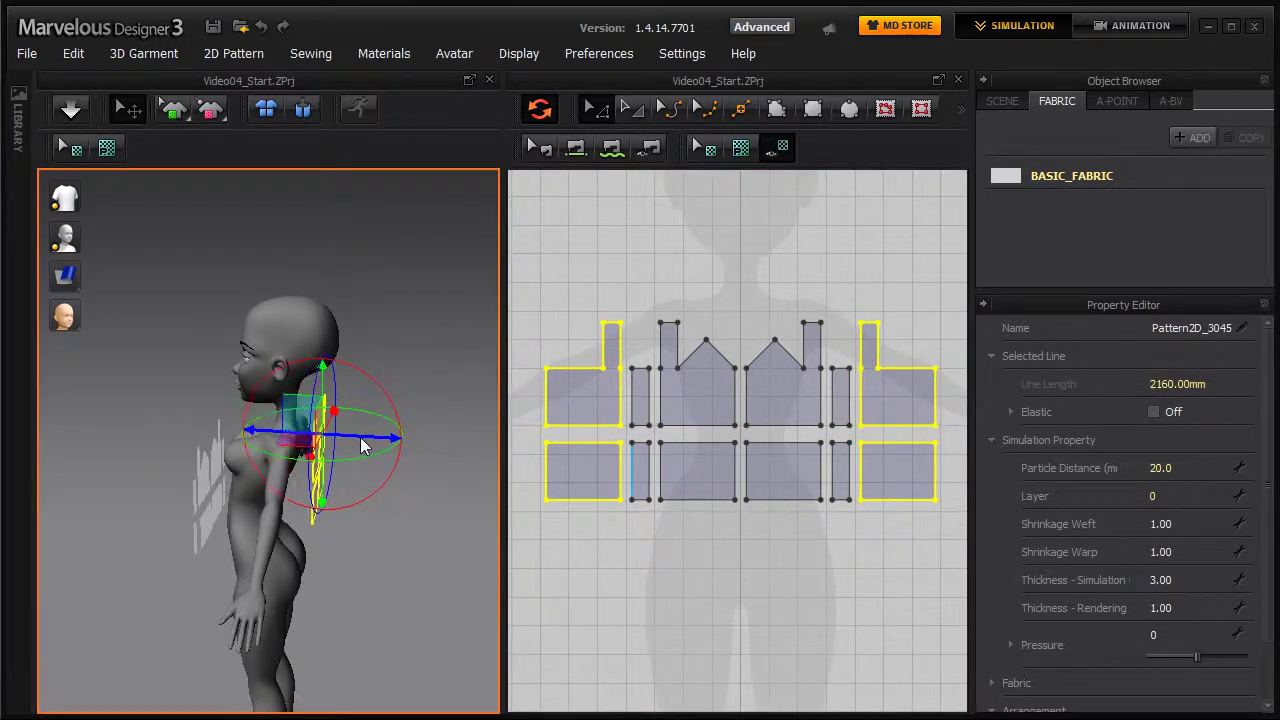
pyautogui.click(386, 594)
pyautogui.moveTo(386, 594); pyautogui.dragTo(281, 418, button='right')
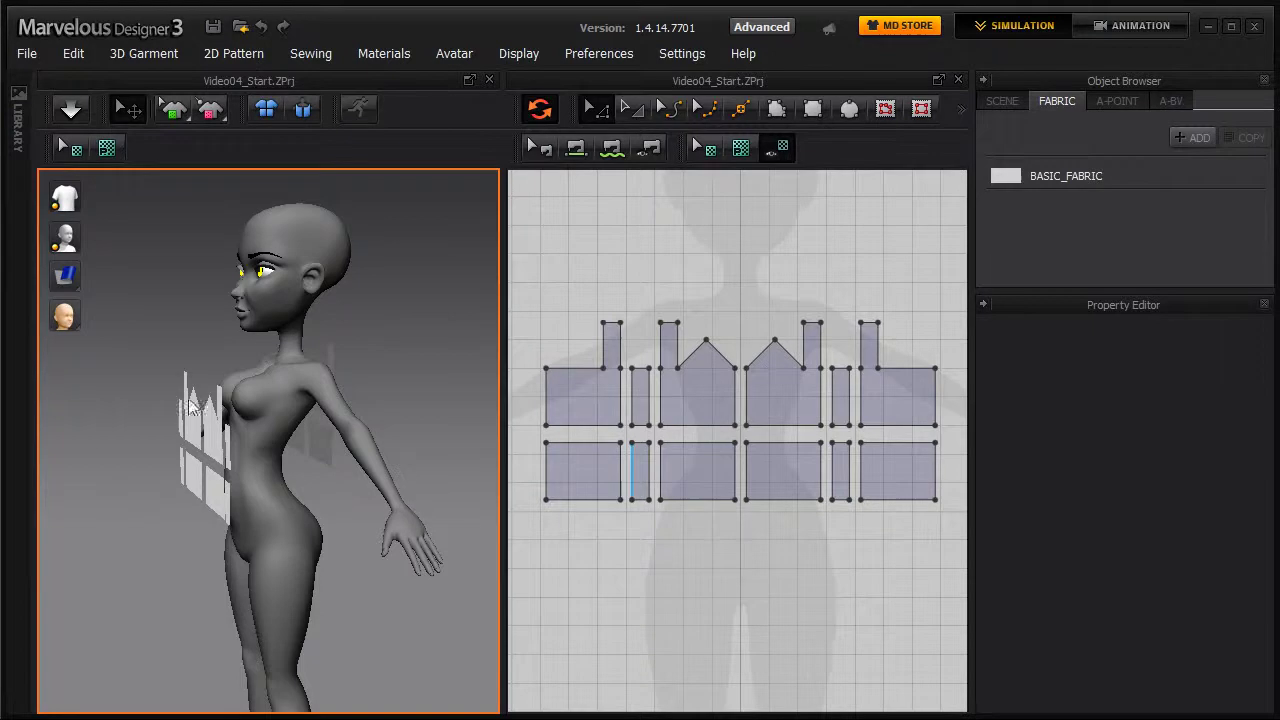
# Step: Raise the four central front pieces together so they sit in front of the avatar's chest and upper waist
pyautogui.moveTo(268, 445); pyautogui.dragTo(300, 330, button='right')
pyautogui.click(692, 408)
pyautogui.keyDown('shift'); pyautogui.click(706, 464); pyautogui.keyUp('shift')
pyautogui.keyDown('shift'); pyautogui.click(778, 464); pyautogui.keyUp('shift')
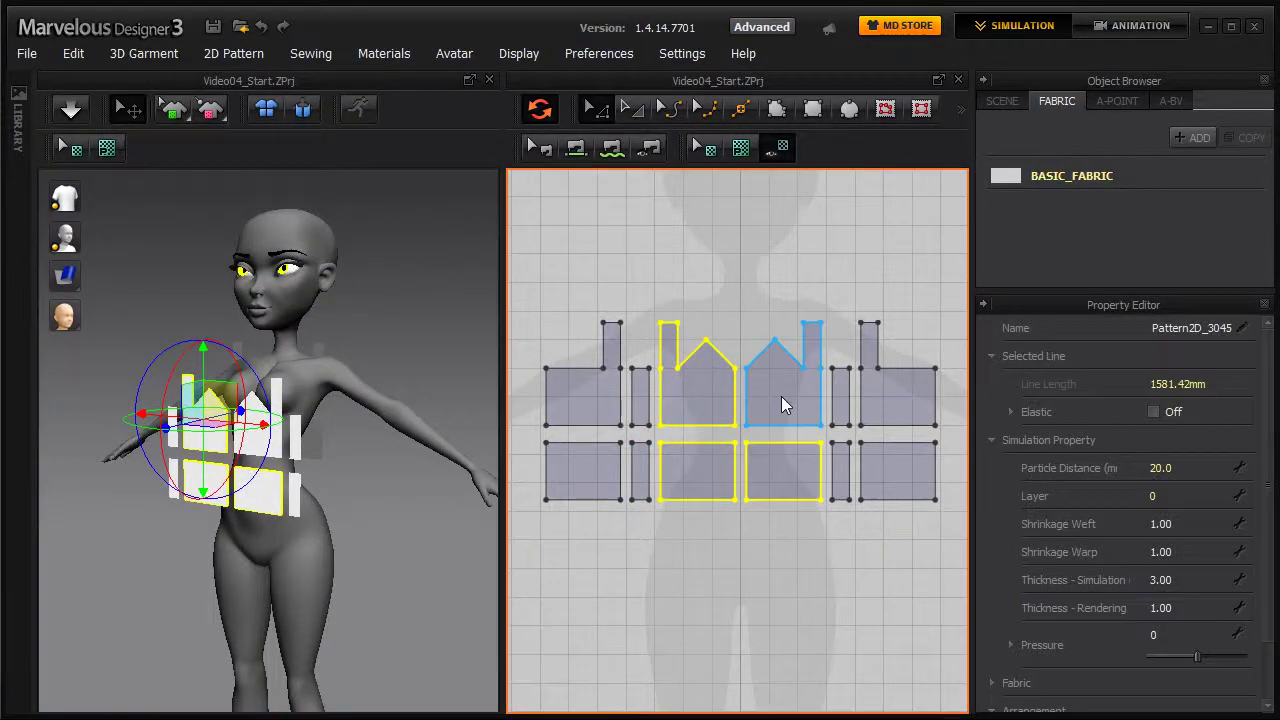
pyautogui.keyDown('shift'); pyautogui.click(781, 397); pyautogui.keyUp('shift')
pyautogui.moveTo(420, 505); pyautogui.dragTo(334, 501, button='right')
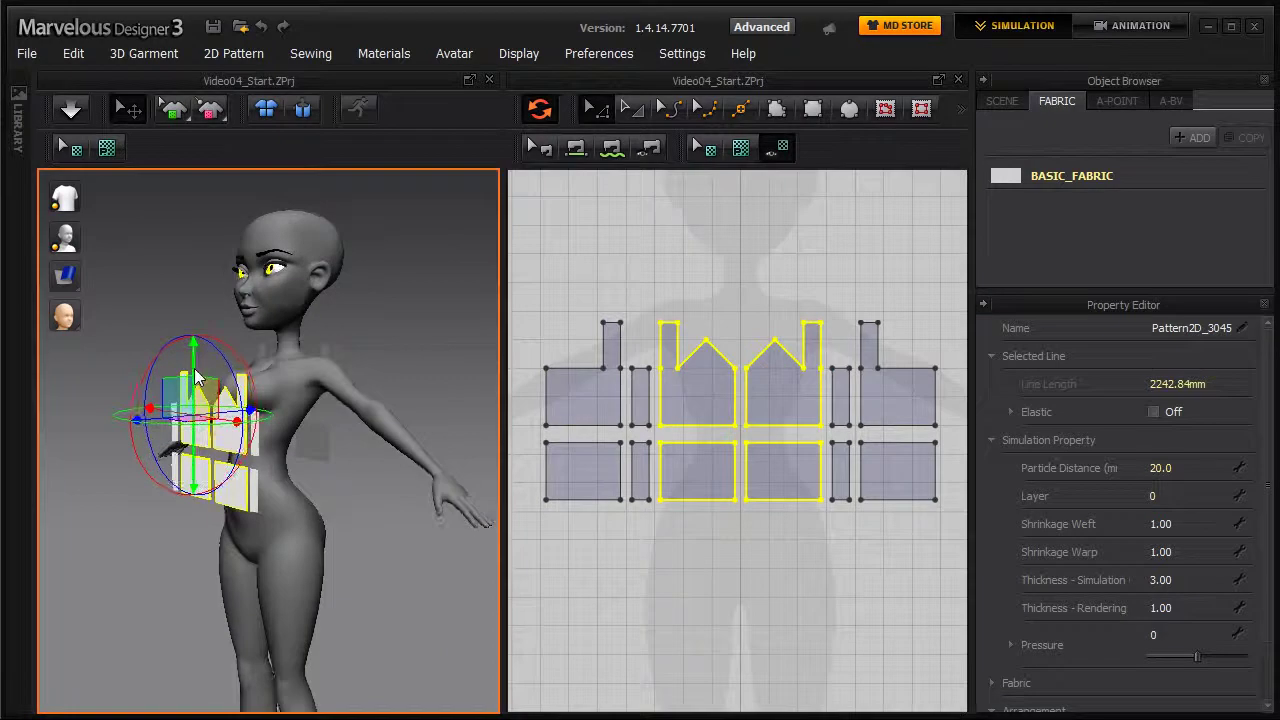
pyautogui.moveTo(195, 378); pyautogui.dragTo(195, 348)
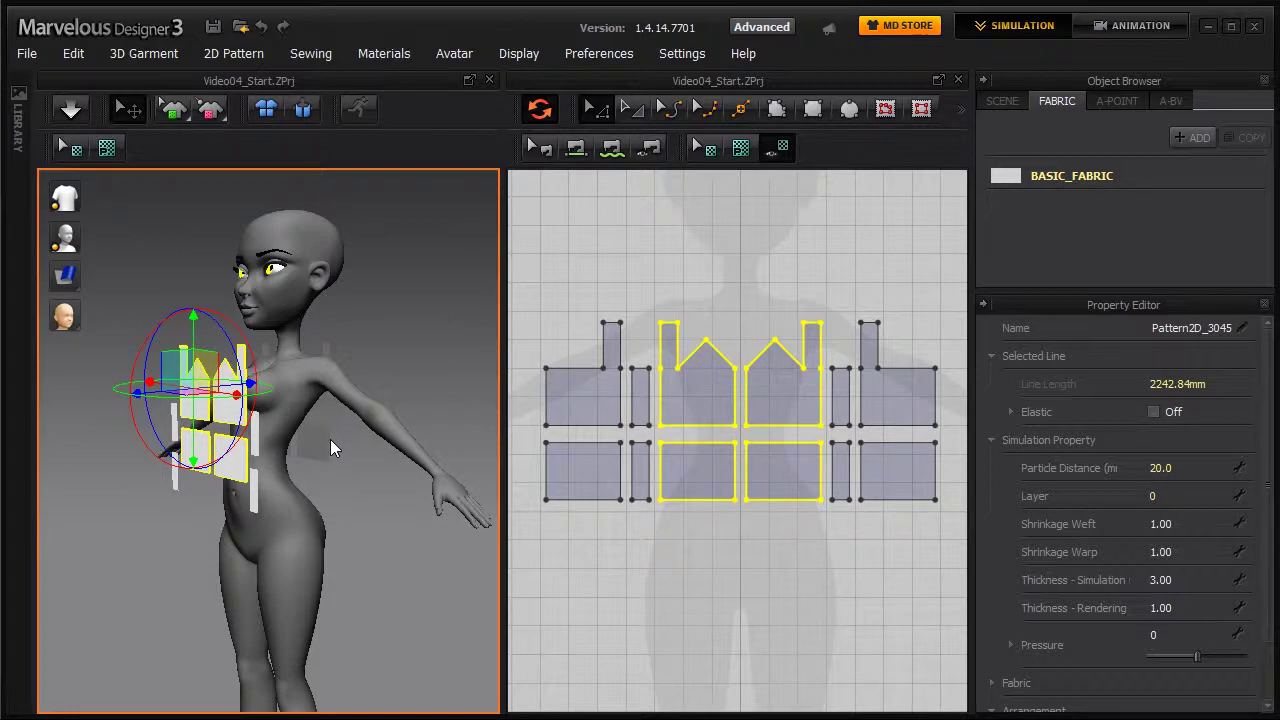
# Step: Raise the four narrow side strips together and move them back along the depth axis to the avatar's sides
pyautogui.click(644, 408)
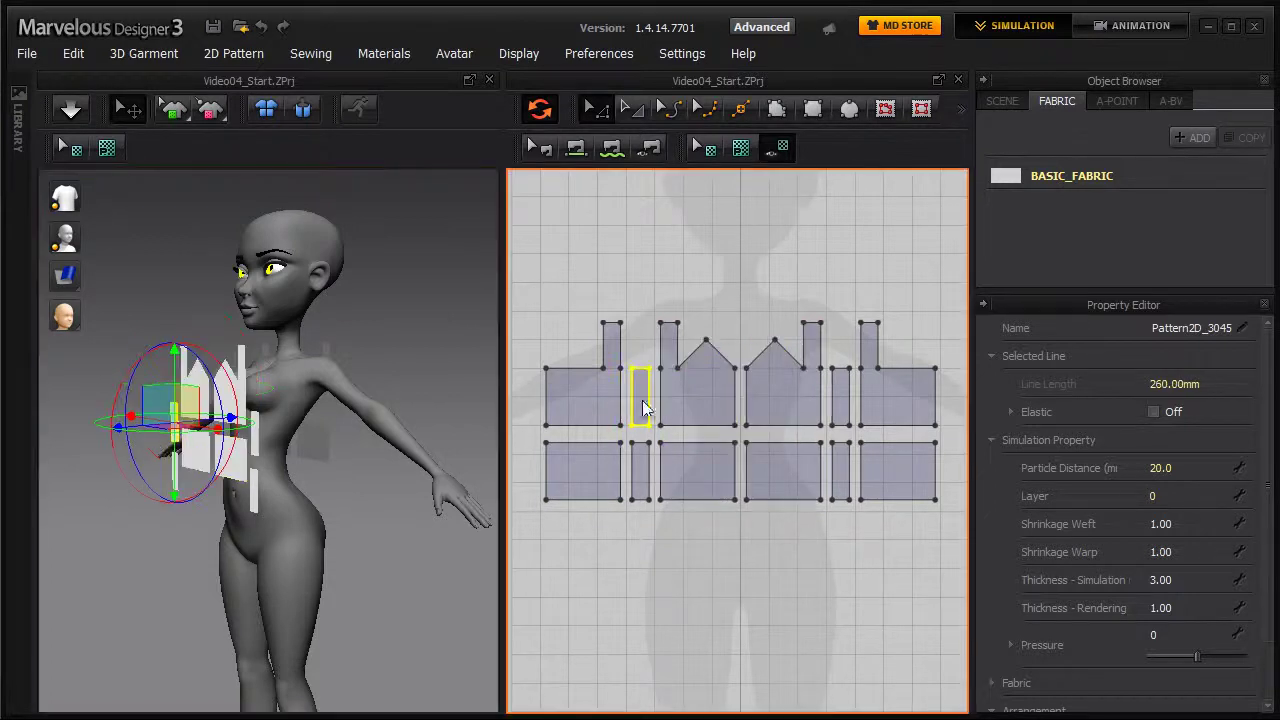
pyautogui.keyDown('shift'); pyautogui.click(640, 478); pyautogui.keyUp('shift')
pyautogui.keyDown('shift'); pyautogui.click(842, 460); pyautogui.keyUp('shift')
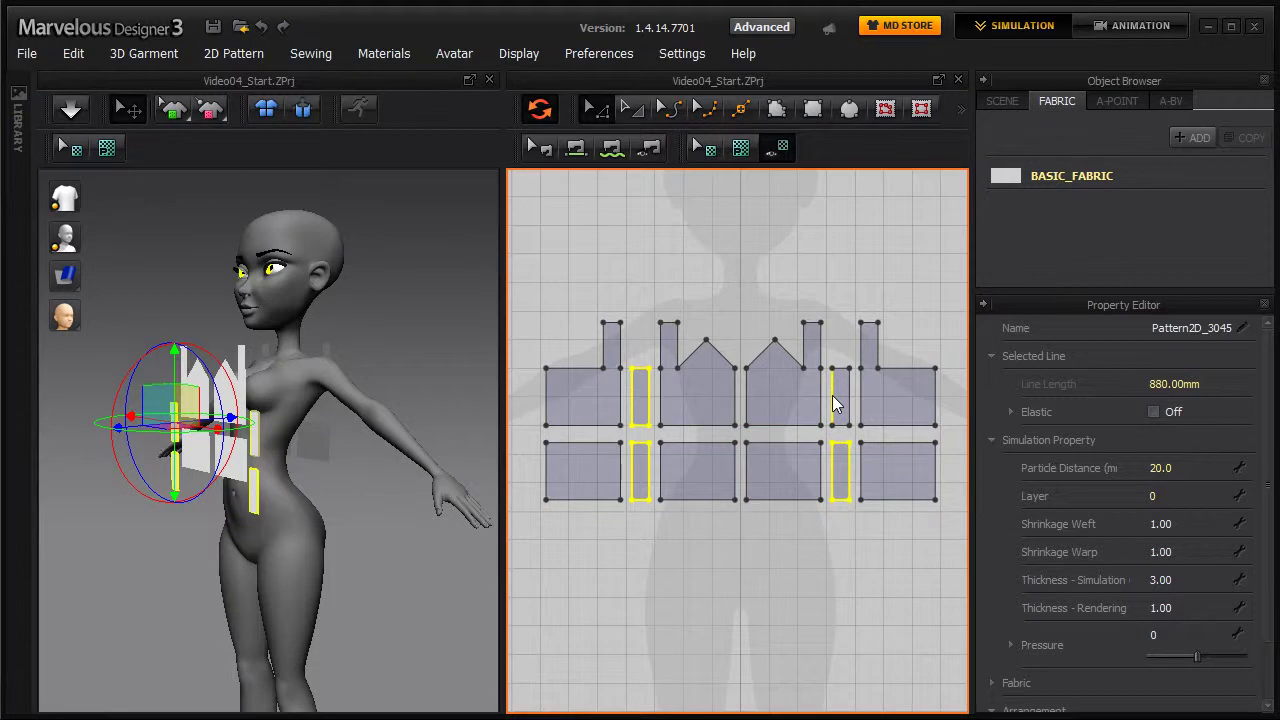
pyautogui.keyDown('shift'); pyautogui.click(836, 398); pyautogui.keyUp('shift')
pyautogui.keyDown('shift'); pyautogui.click(842, 400); pyautogui.keyUp('shift')
pyautogui.moveTo(354, 484); pyautogui.dragTo(262, 491, button='right')
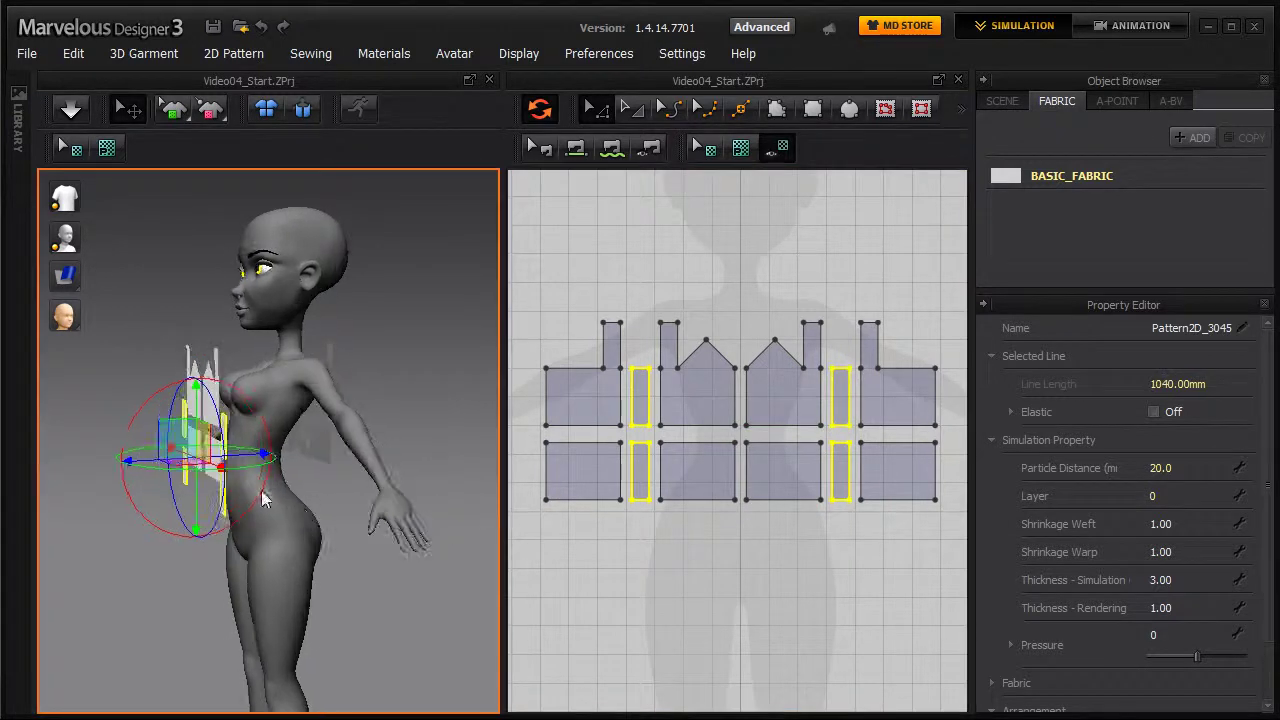
pyautogui.moveTo(197, 411); pyautogui.dragTo(195, 383)
pyautogui.moveTo(400, 434); pyautogui.dragTo(385, 498, button='right')
pyautogui.moveTo(224, 445); pyautogui.dragTo(292, 448)
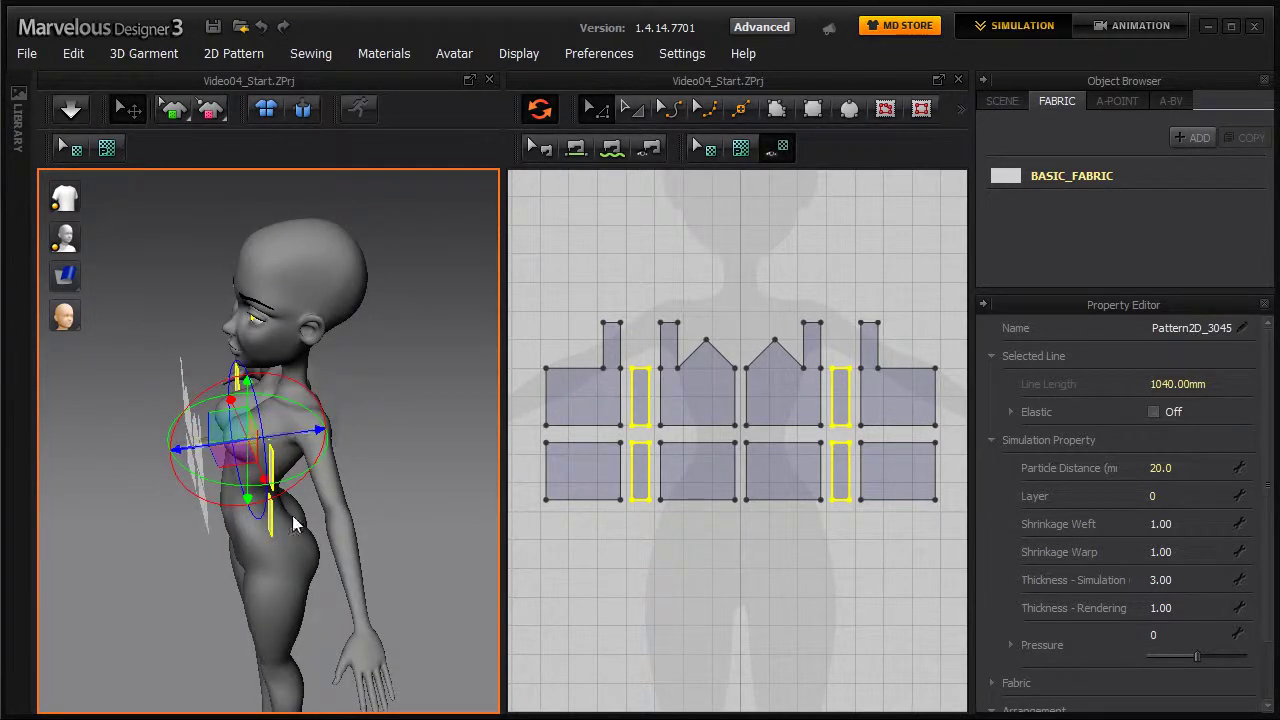
pyautogui.moveTo(290, 448); pyautogui.dragTo(366, 528, button='right')
pyautogui.click(366, 531)
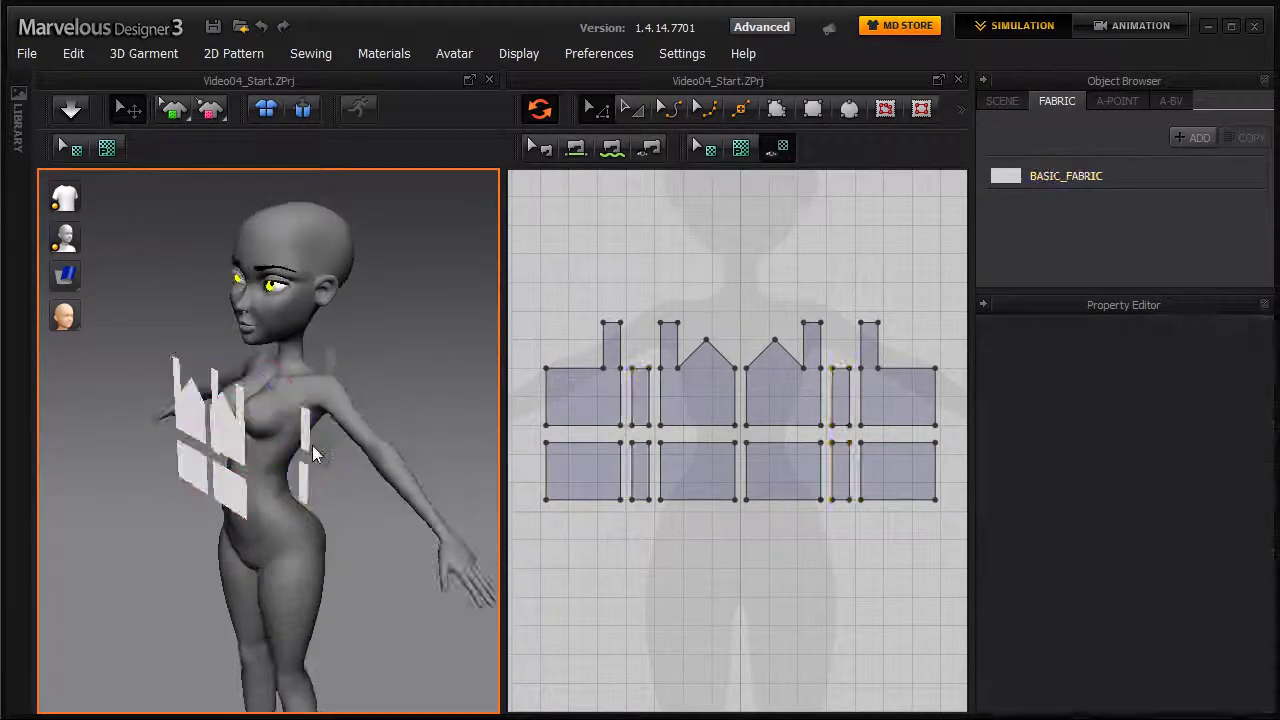
# Step: Rotate the two narrow strips at the avatar's left side around the vertical axis to face that side of the body
pyautogui.click(308, 444)
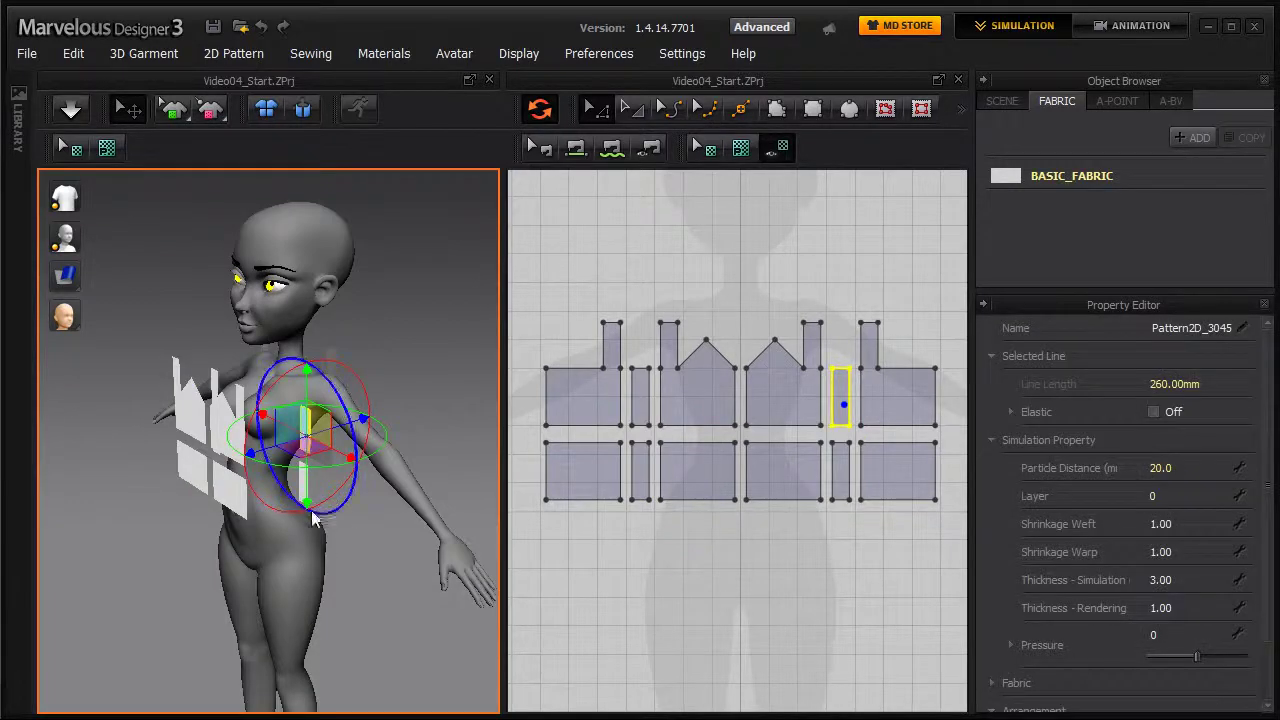
pyautogui.click(850, 400)
pyautogui.click(840, 400)
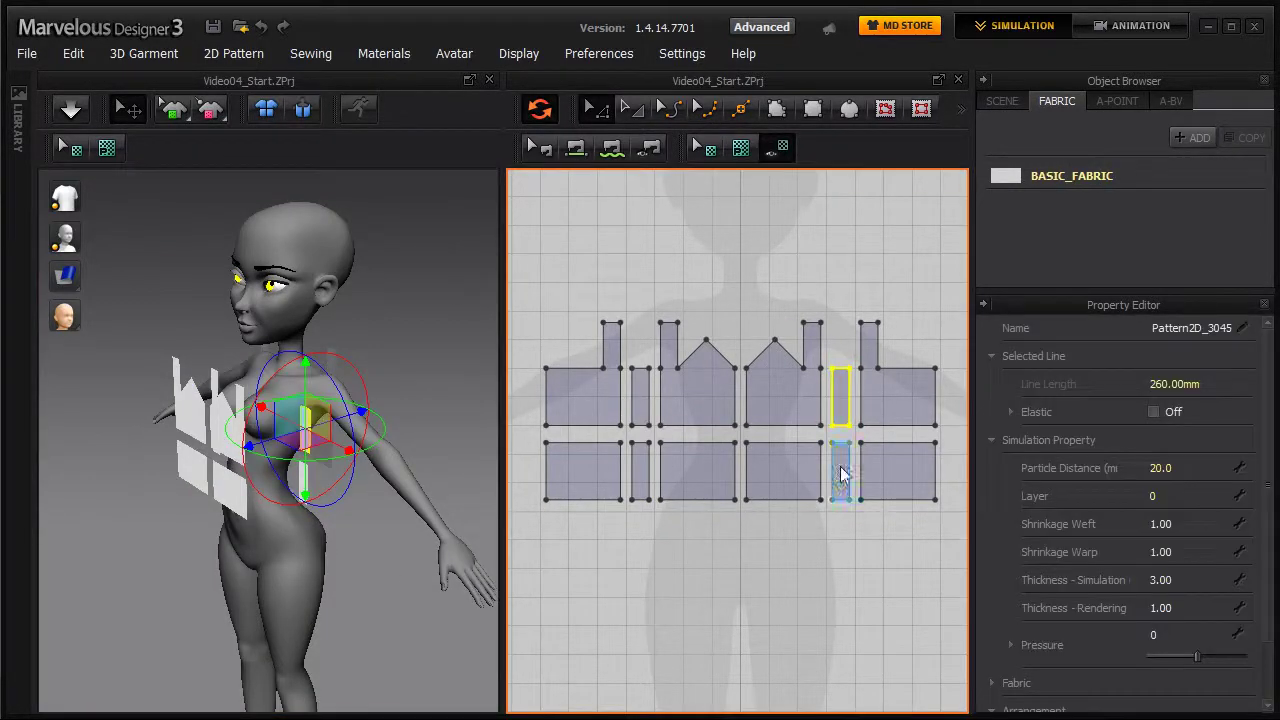
pyautogui.keyDown('shift'); pyautogui.click(840, 470); pyautogui.keyUp('shift')
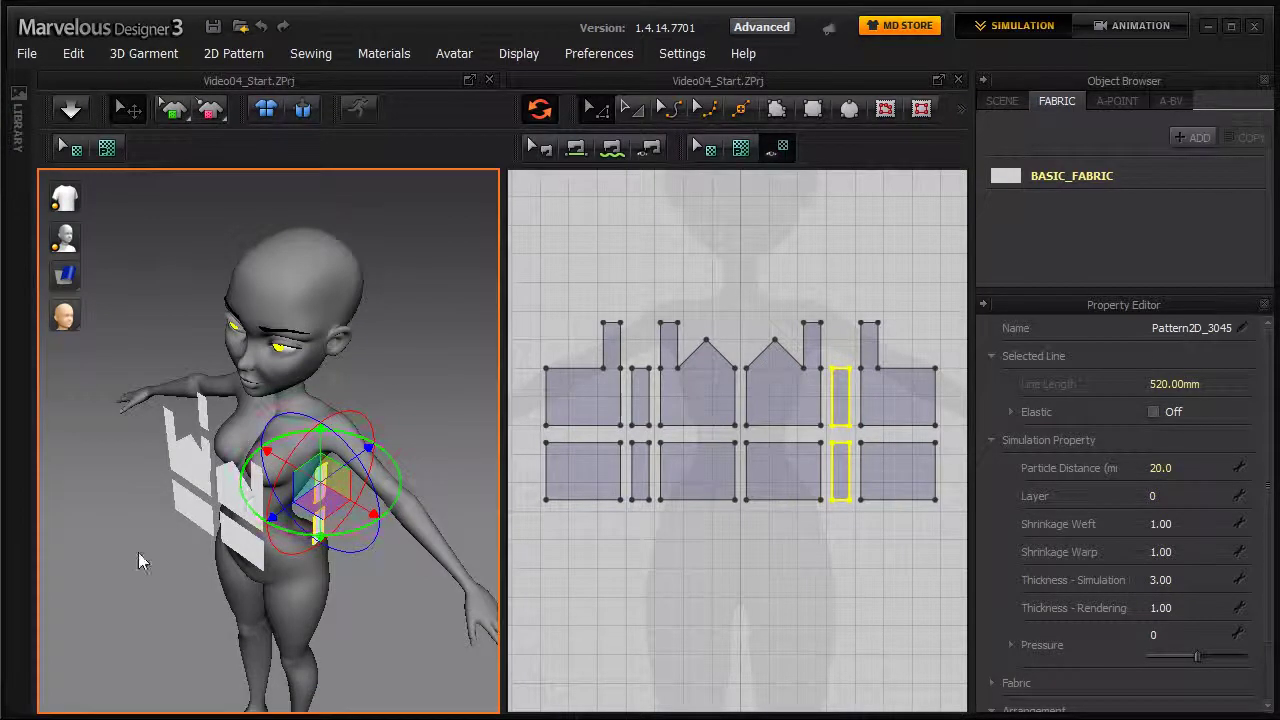
# Step: Rotate the two narrow strips at the avatar's right side around the vertical axis to face the body, and deselect them
pyautogui.moveTo(138, 552); pyautogui.dragTo(280, 547, button='right')
pyautogui.click(645, 390)
pyautogui.keyDown('shift'); pyautogui.click(642, 467); pyautogui.keyUp('shift')
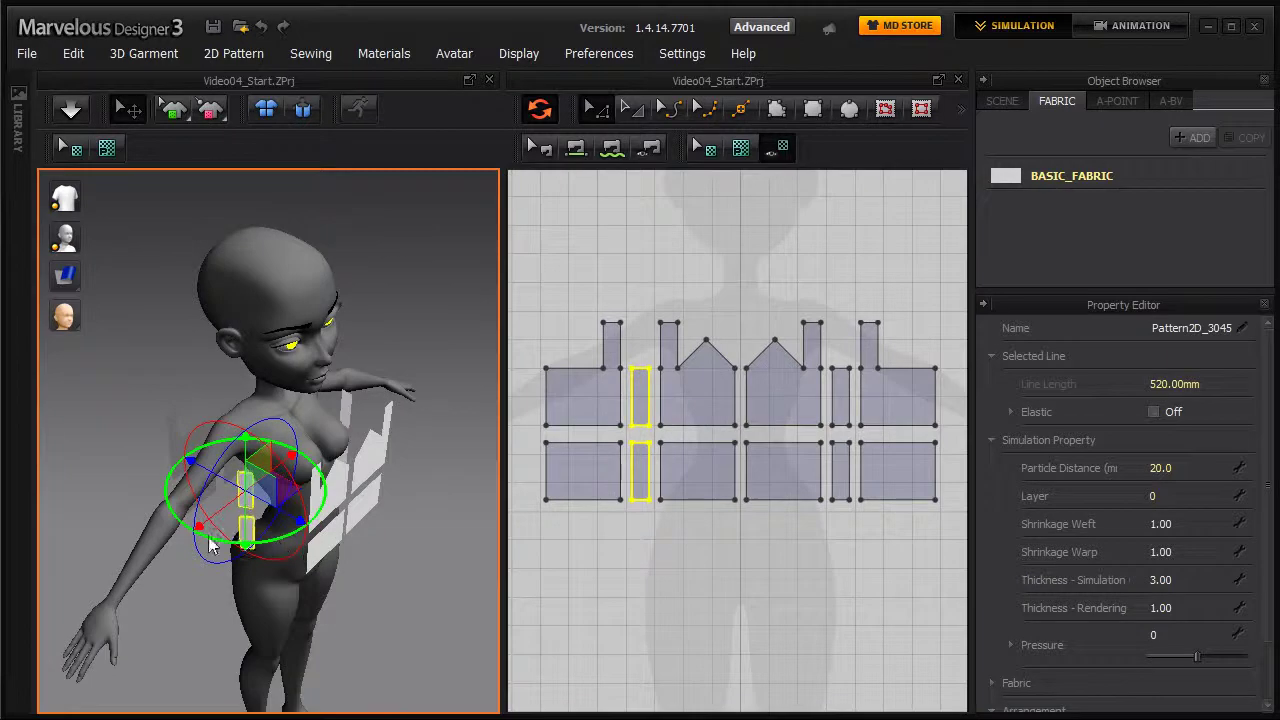
pyautogui.click(440, 600)
pyautogui.moveTo(440, 600); pyautogui.dragTo(280, 523, button='right')
# Step: Run a brief test simulation on the unsewn pieces, stop it and restore their arranged positions
pyautogui.click(70, 108)
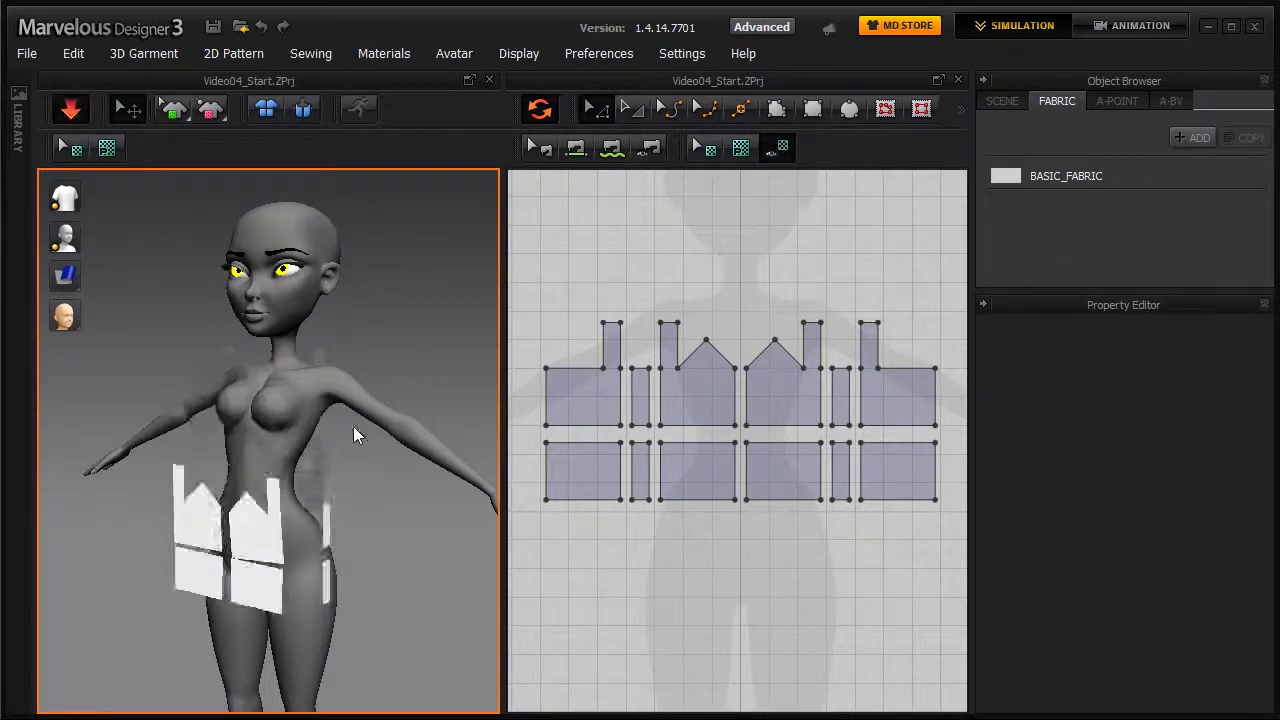
pyautogui.scroll(-2, 355, 427)
pyautogui.moveTo(360, 366); pyautogui.dragTo(357, 260, button='right')
pyautogui.press('space')
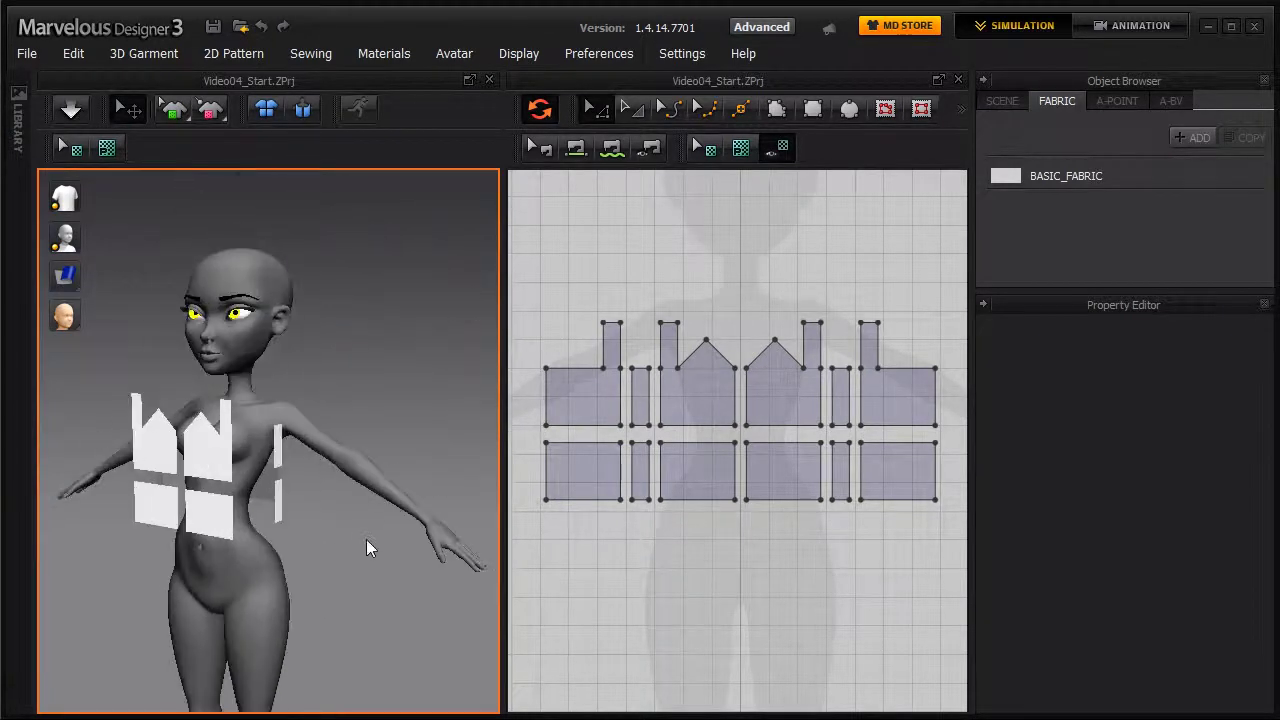
pyautogui.moveTo(366, 539); pyautogui.dragTo(397, 499, button='middle')
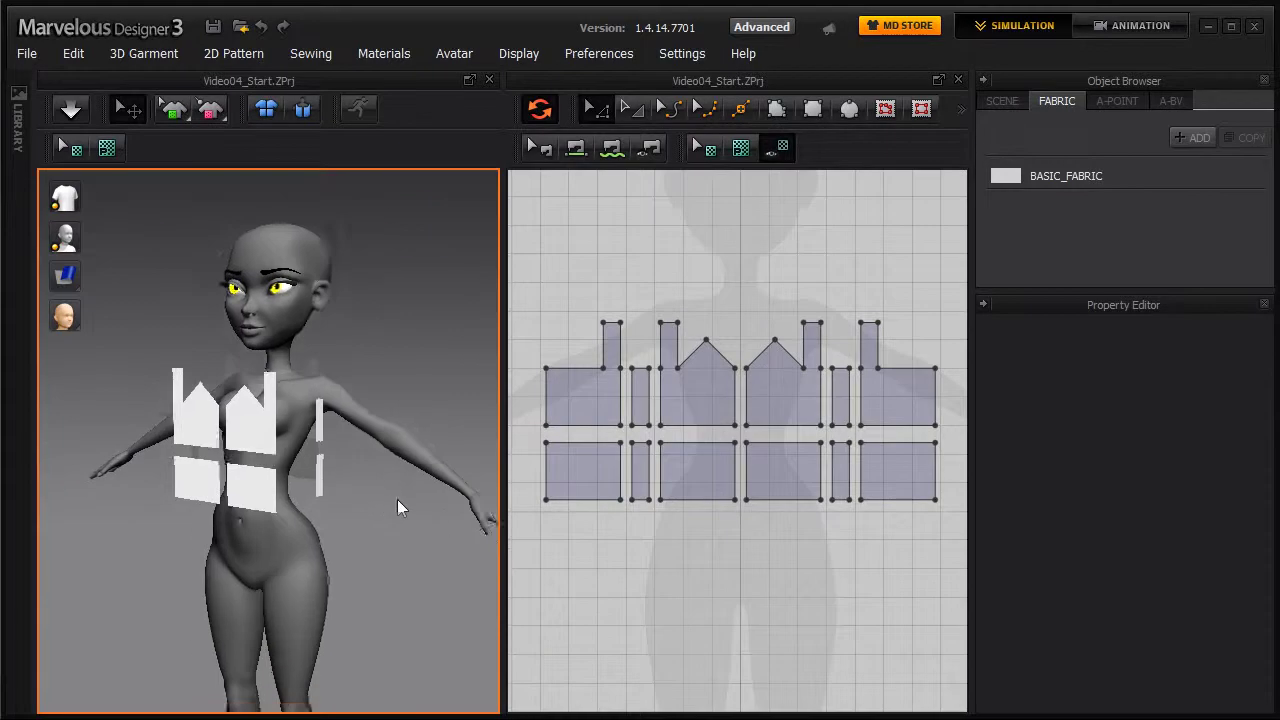
pyautogui.scroll(1, 398, 499)
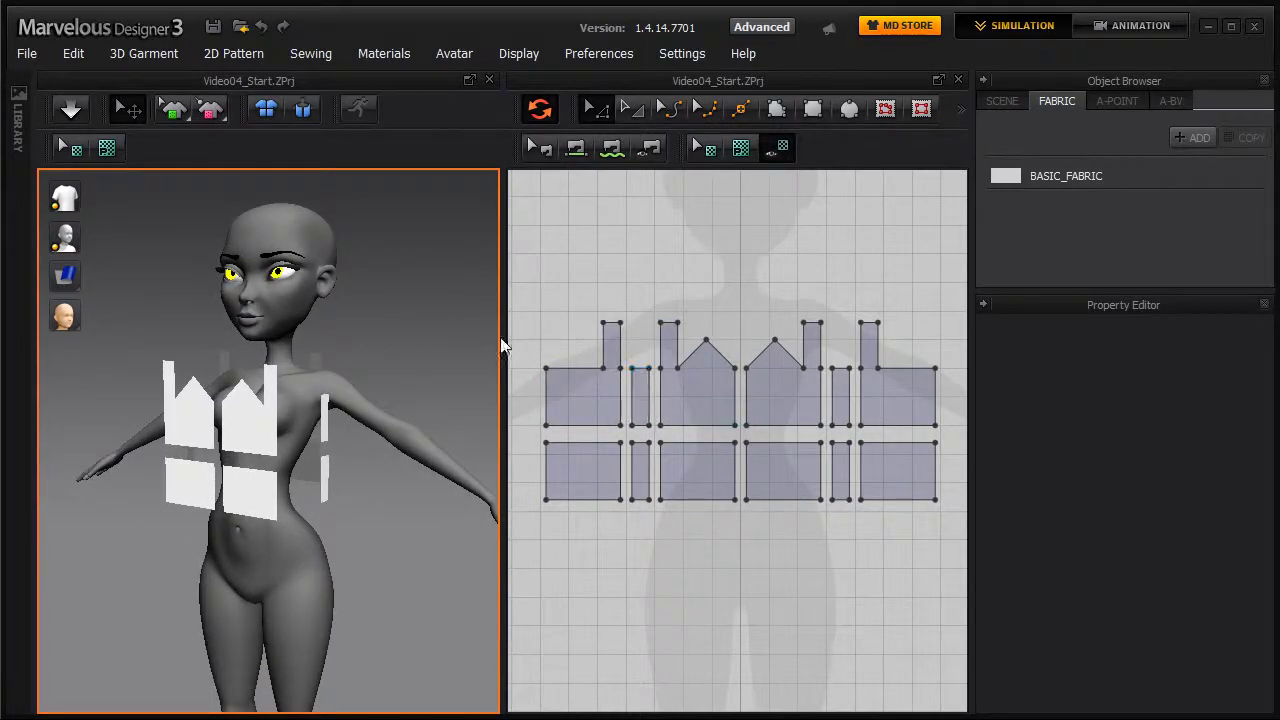
pyautogui.moveTo(540, 355); pyautogui.dragTo(543, 326, button='middle')
pyautogui.moveTo(309, 365); pyautogui.dragTo(395, 347, button='right')
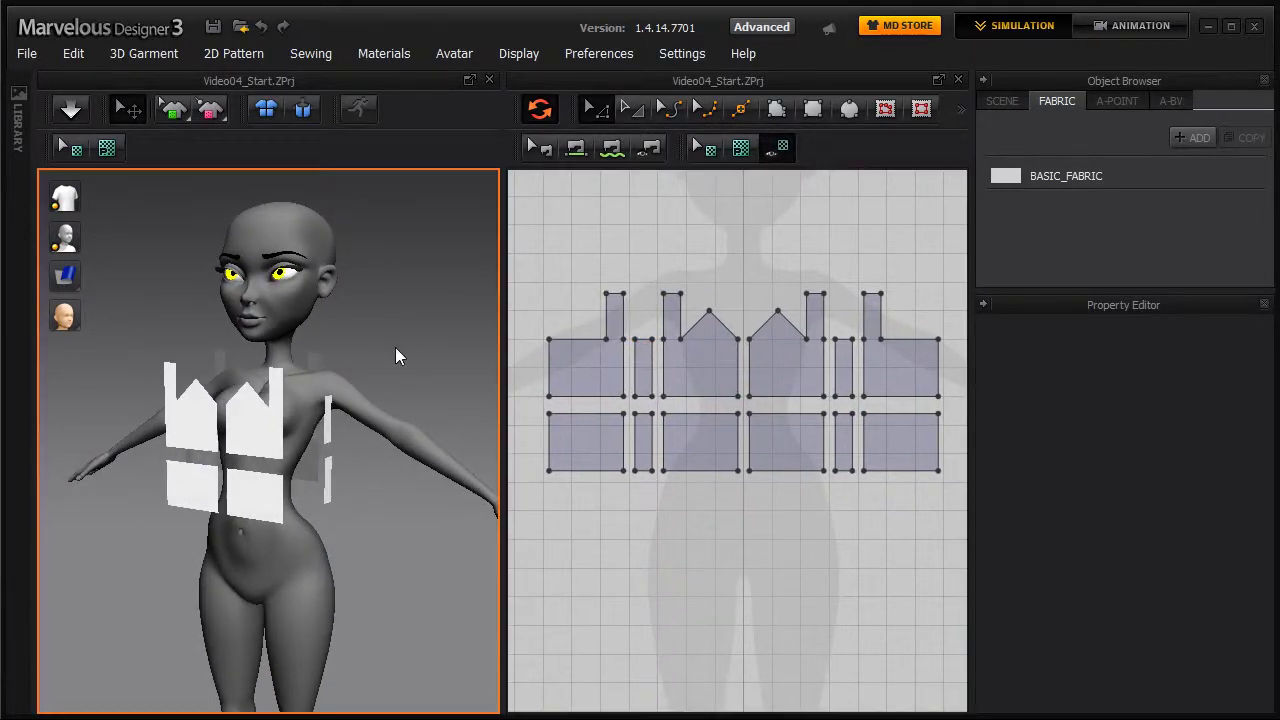